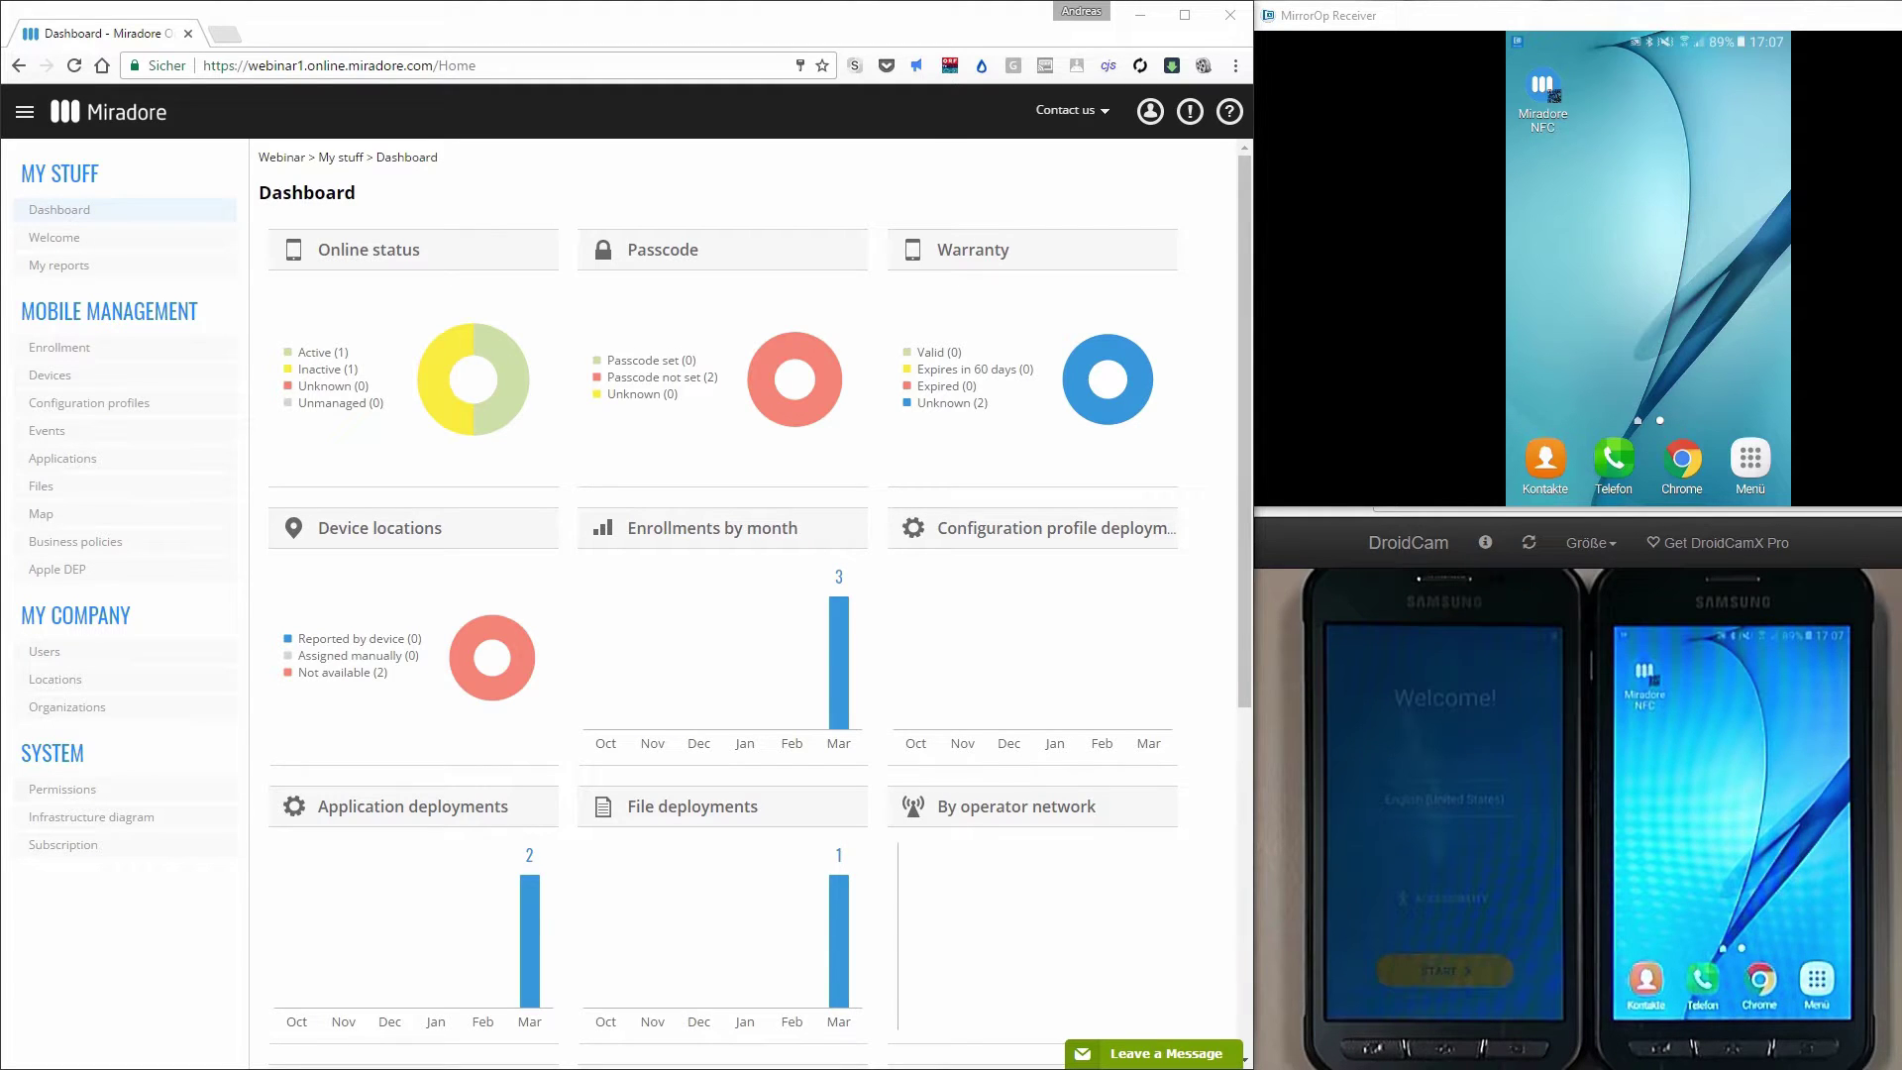
Show the infrastructure diagram and scroll down to the Managed Google Play Enterprise details.
left_click(91, 816)
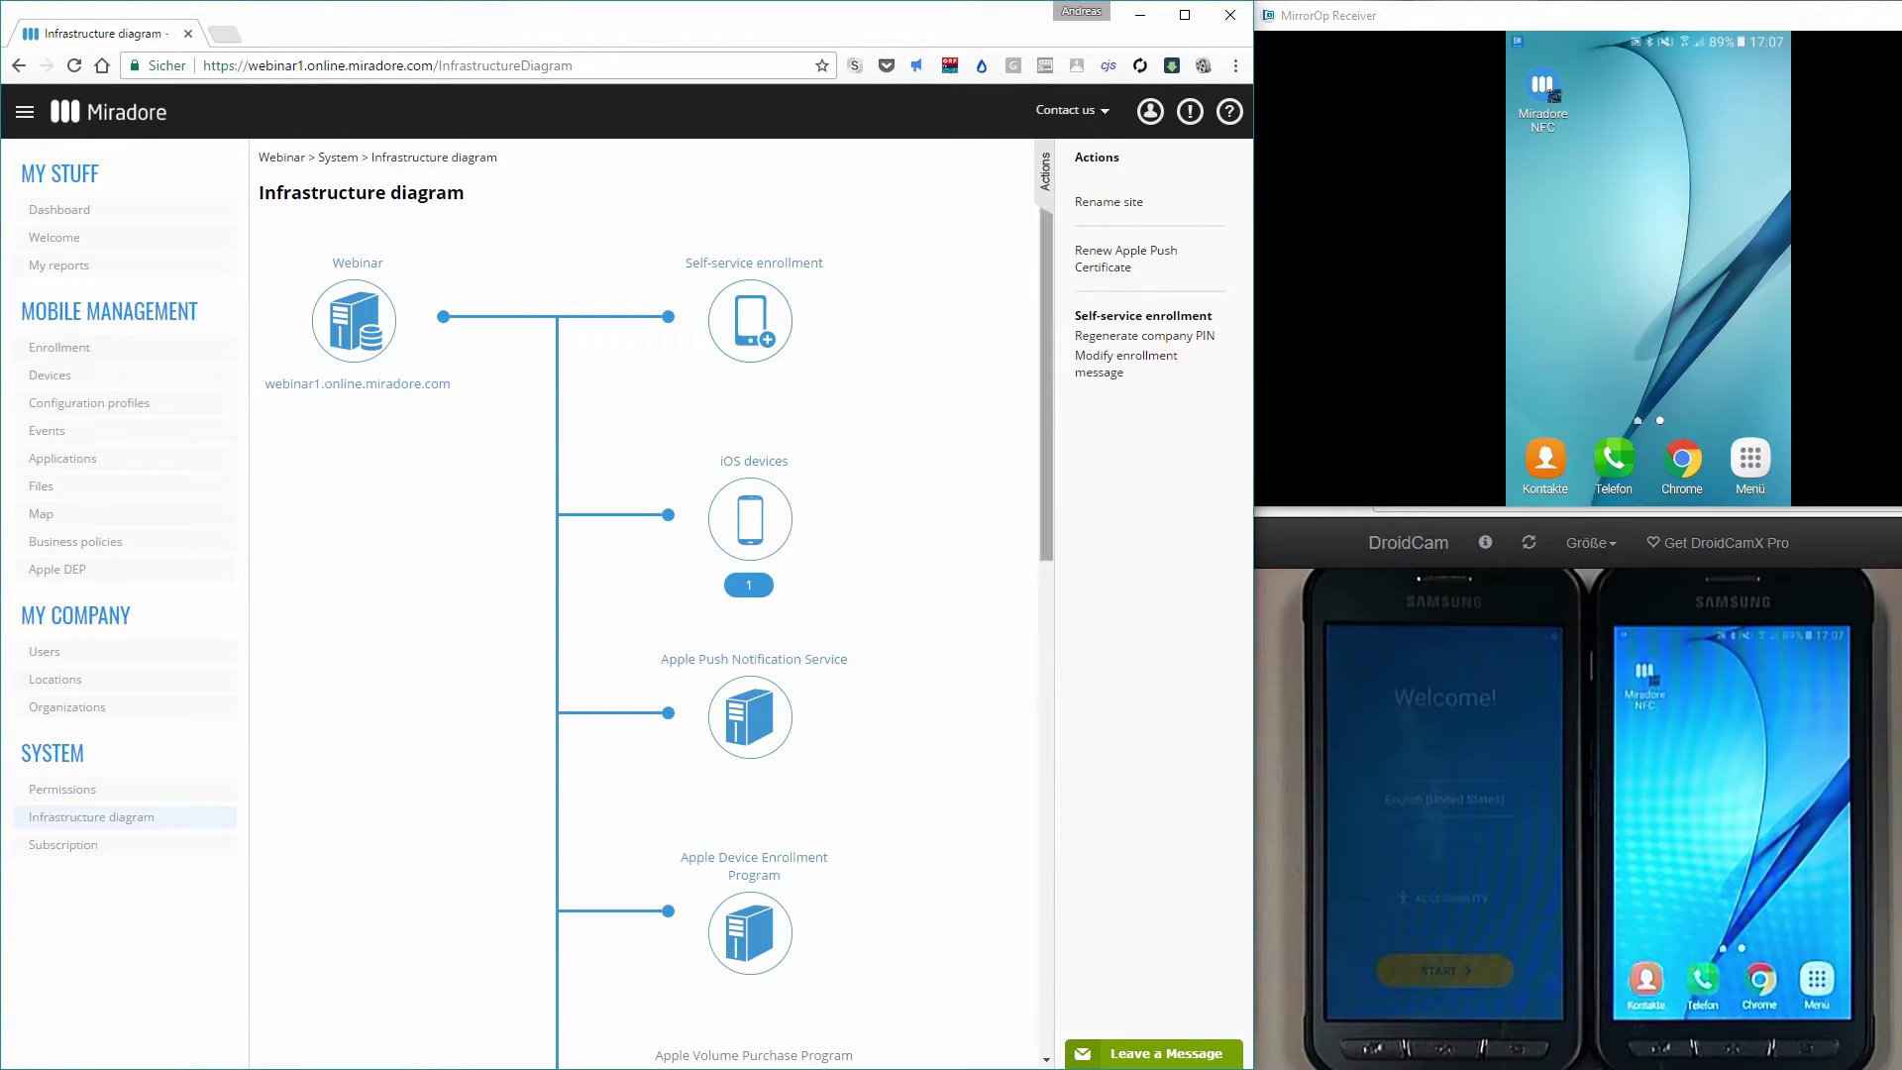
scroll(643, 595, "down", 4)
scroll(753, 594, "down", 4)
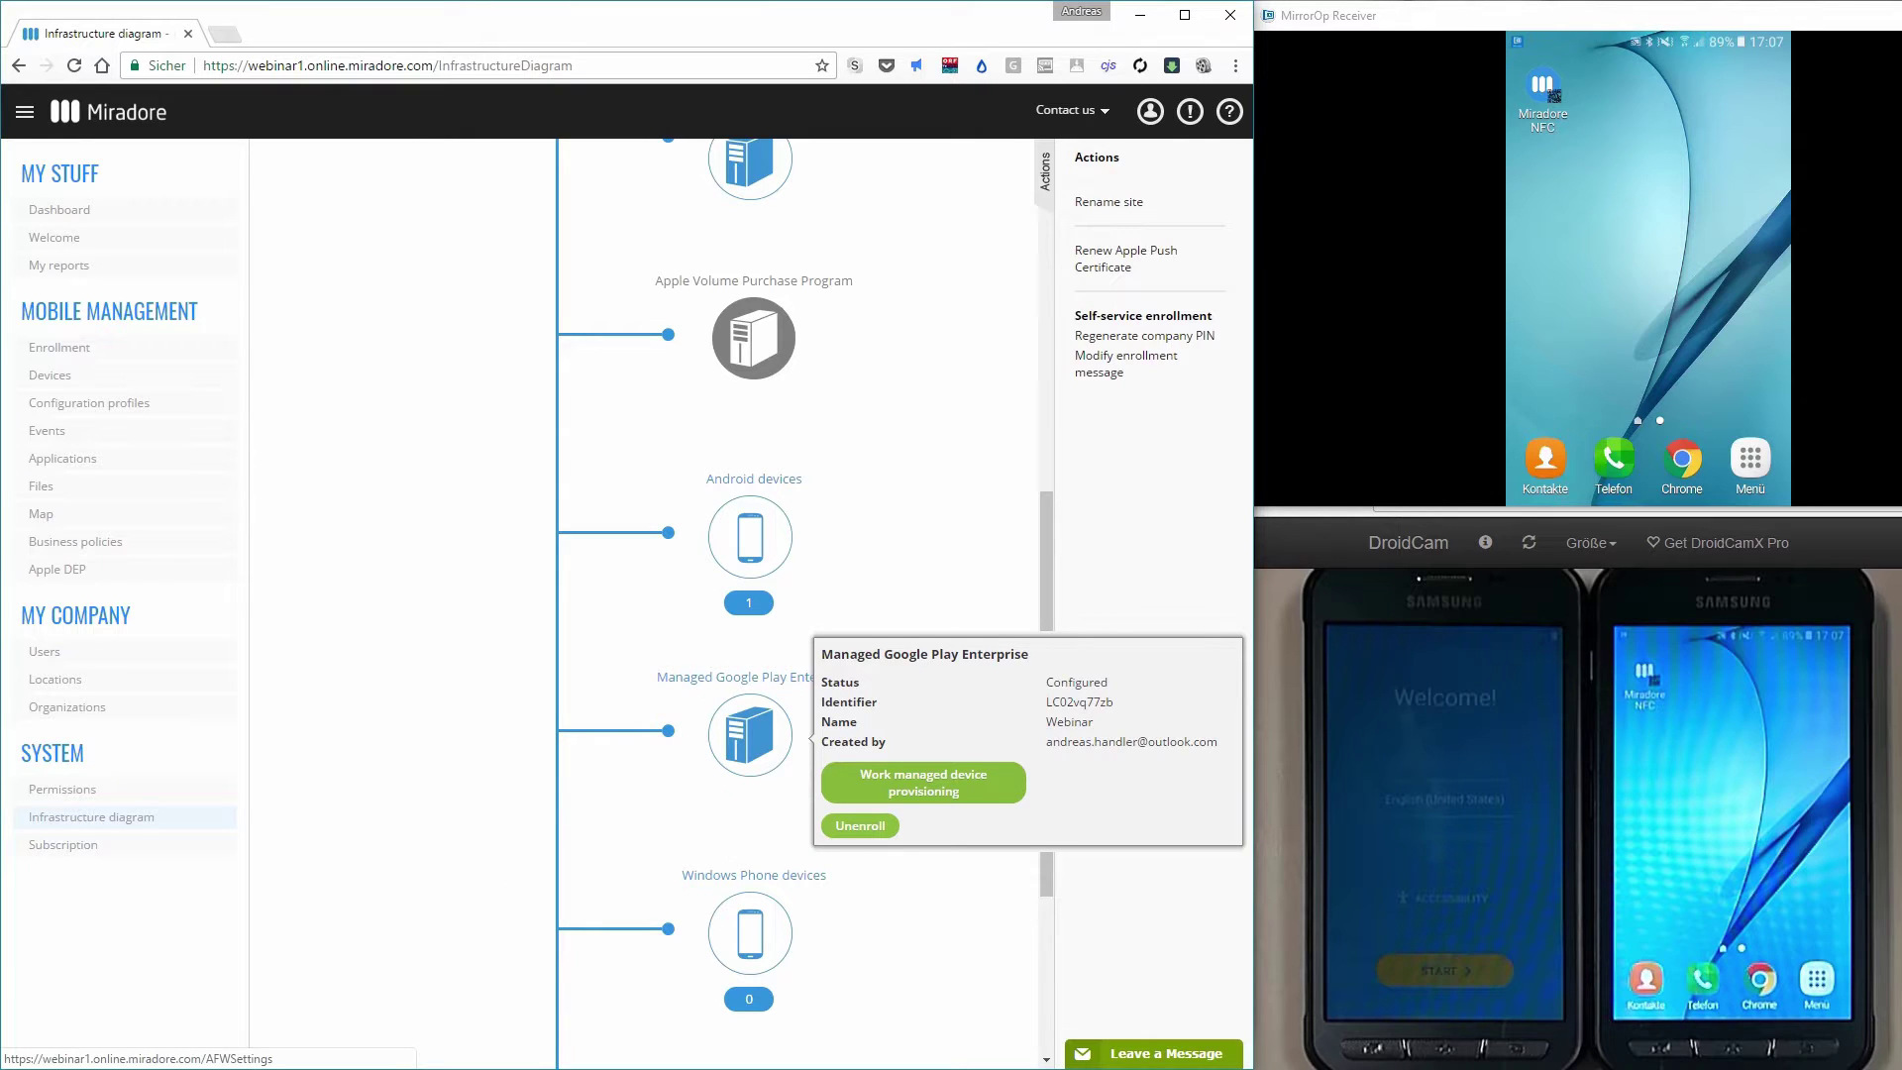
Bring up Work managed device provisioning with its QR code/NFC settings and enrollment QR code.
left_click(923, 783)
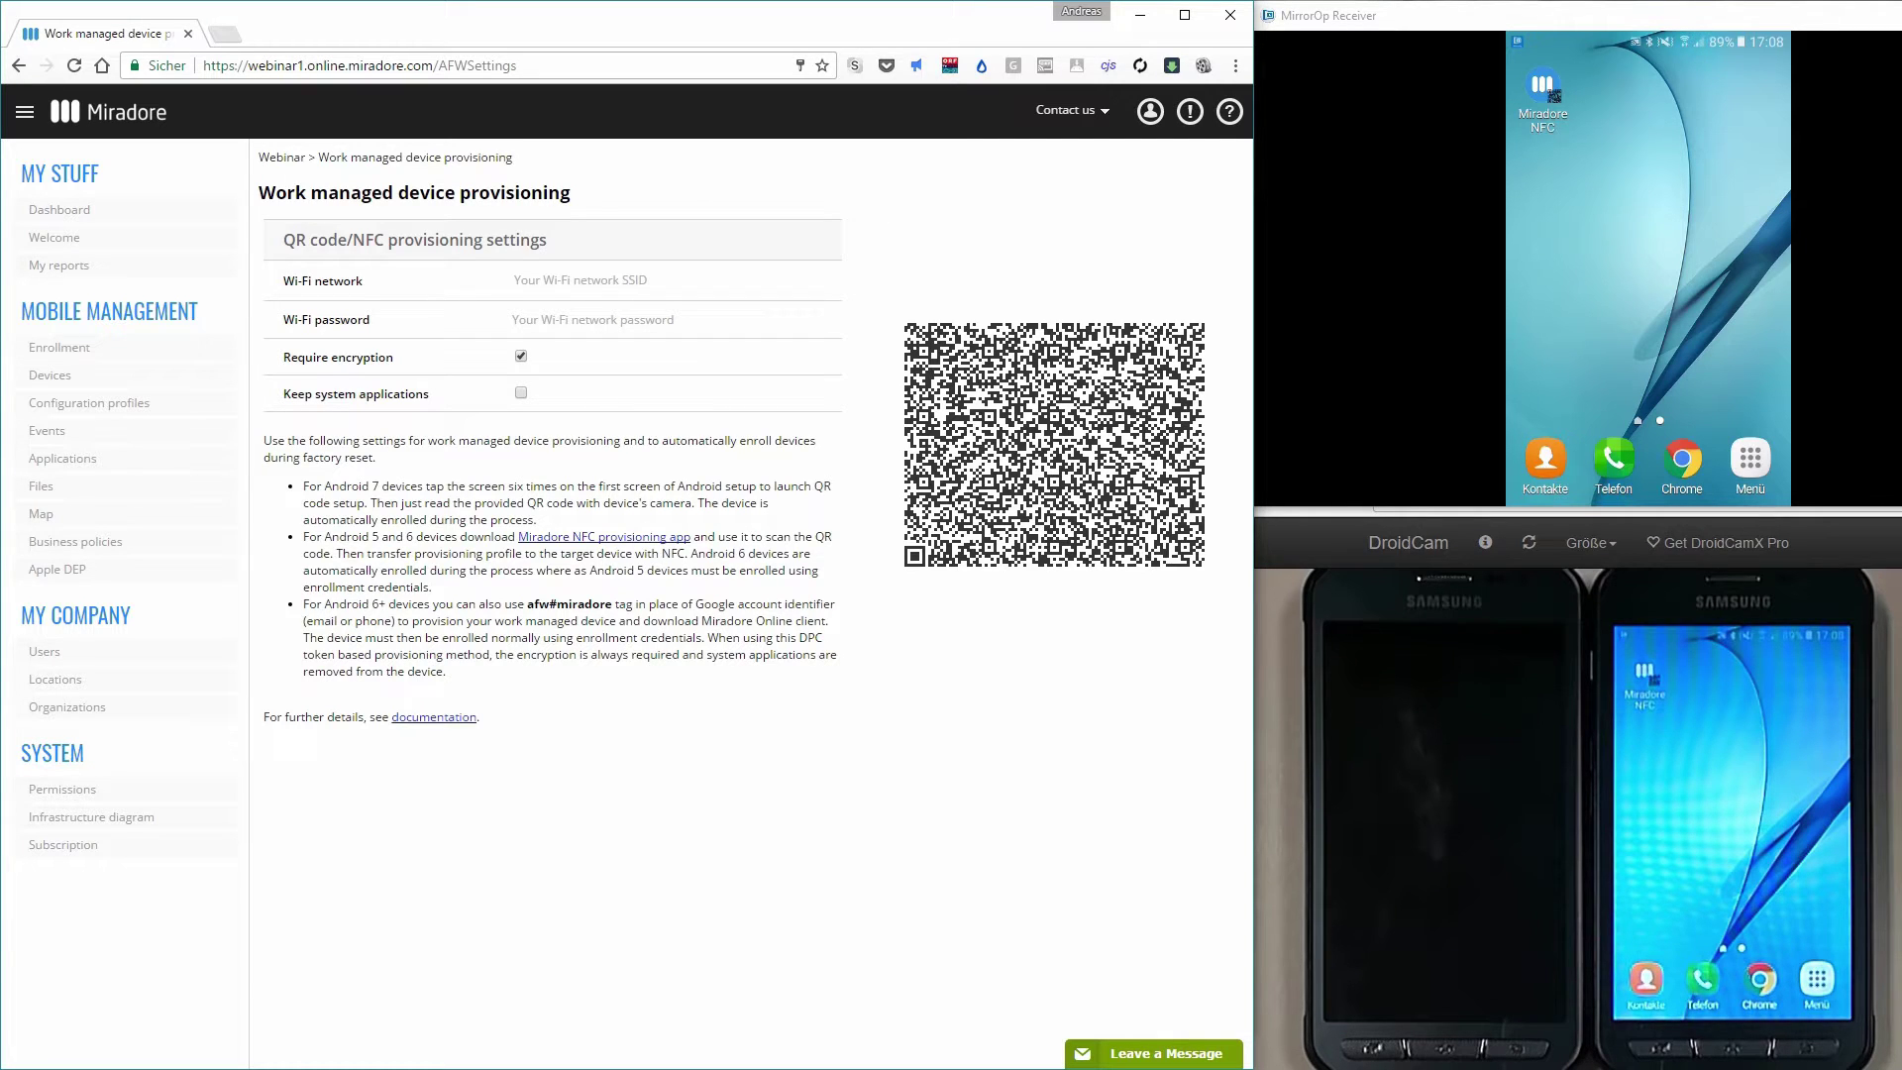
Bring the Webinar_Enrollment_IT-WIFI.png QR code forward in Photos for the phone to scan.
key("alt+Tab")
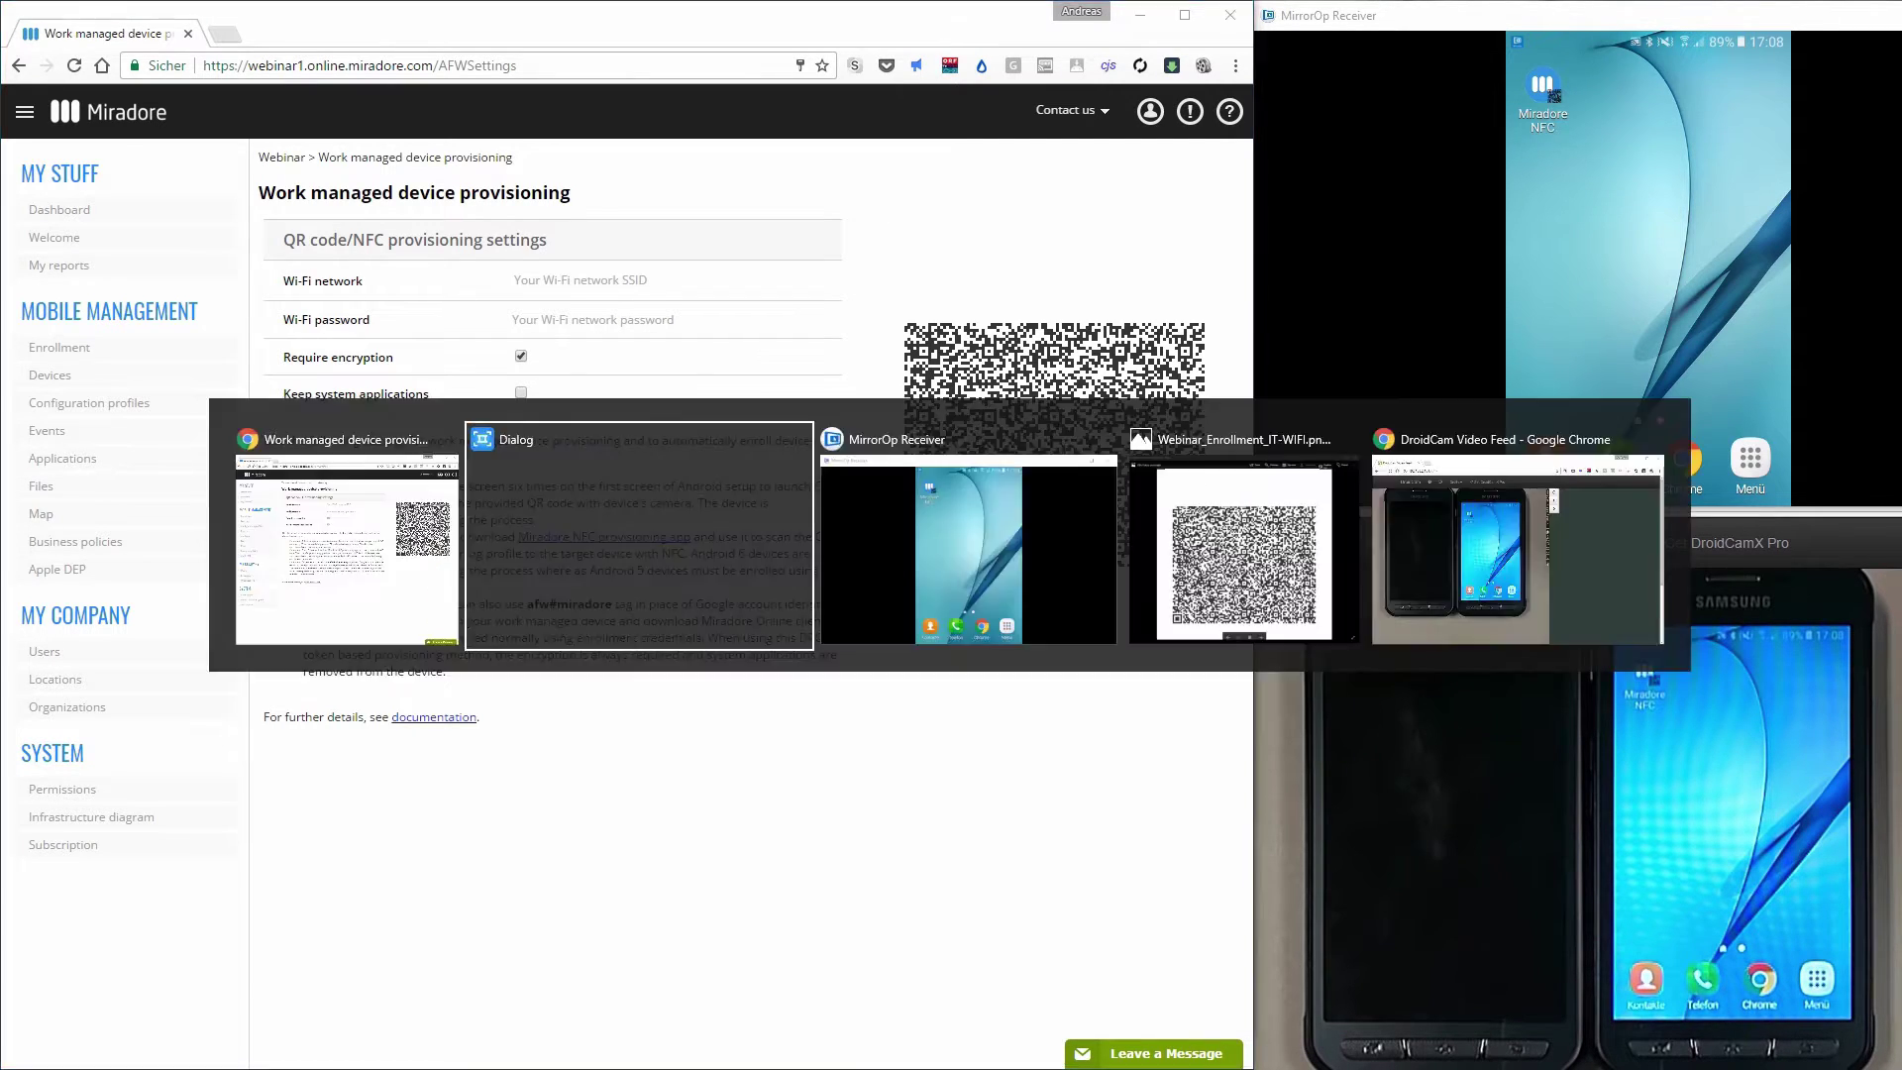
key("alt+Tab")
key("alt+Tab")
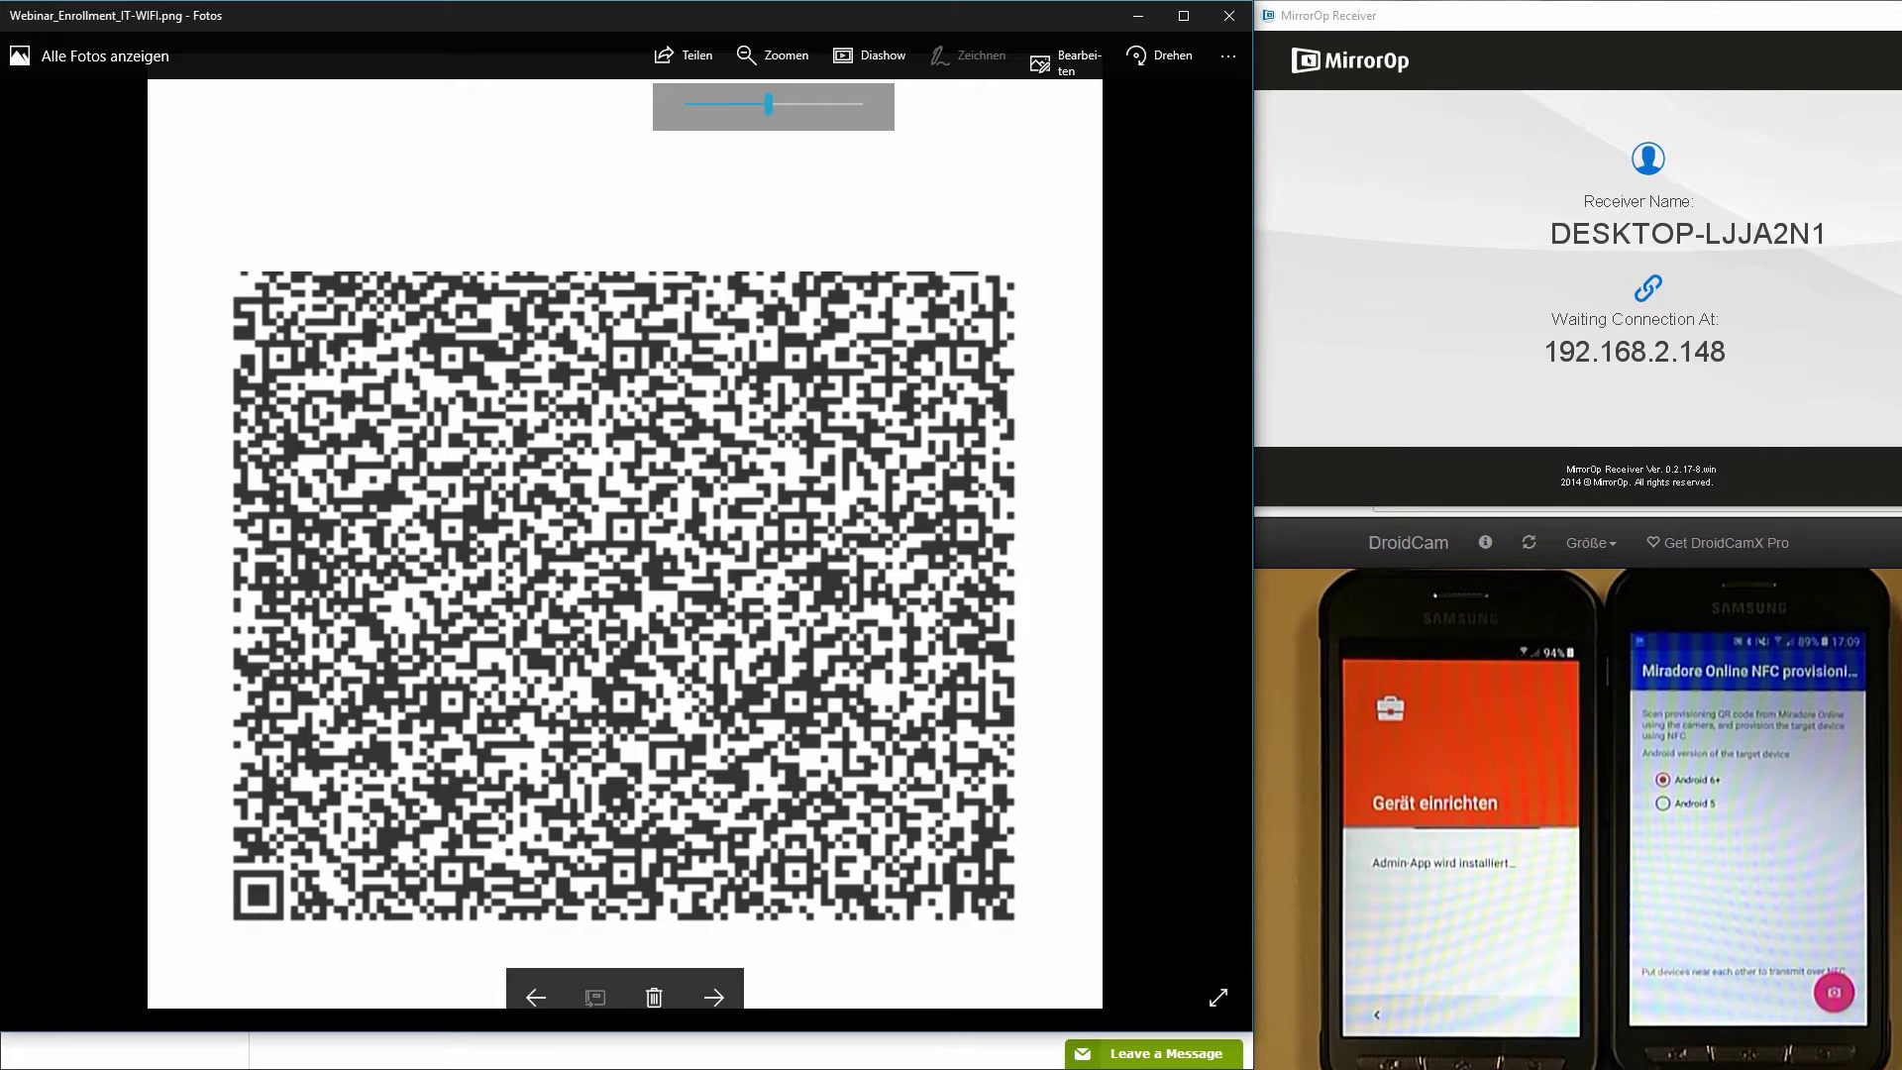
left_click(1139, 16)
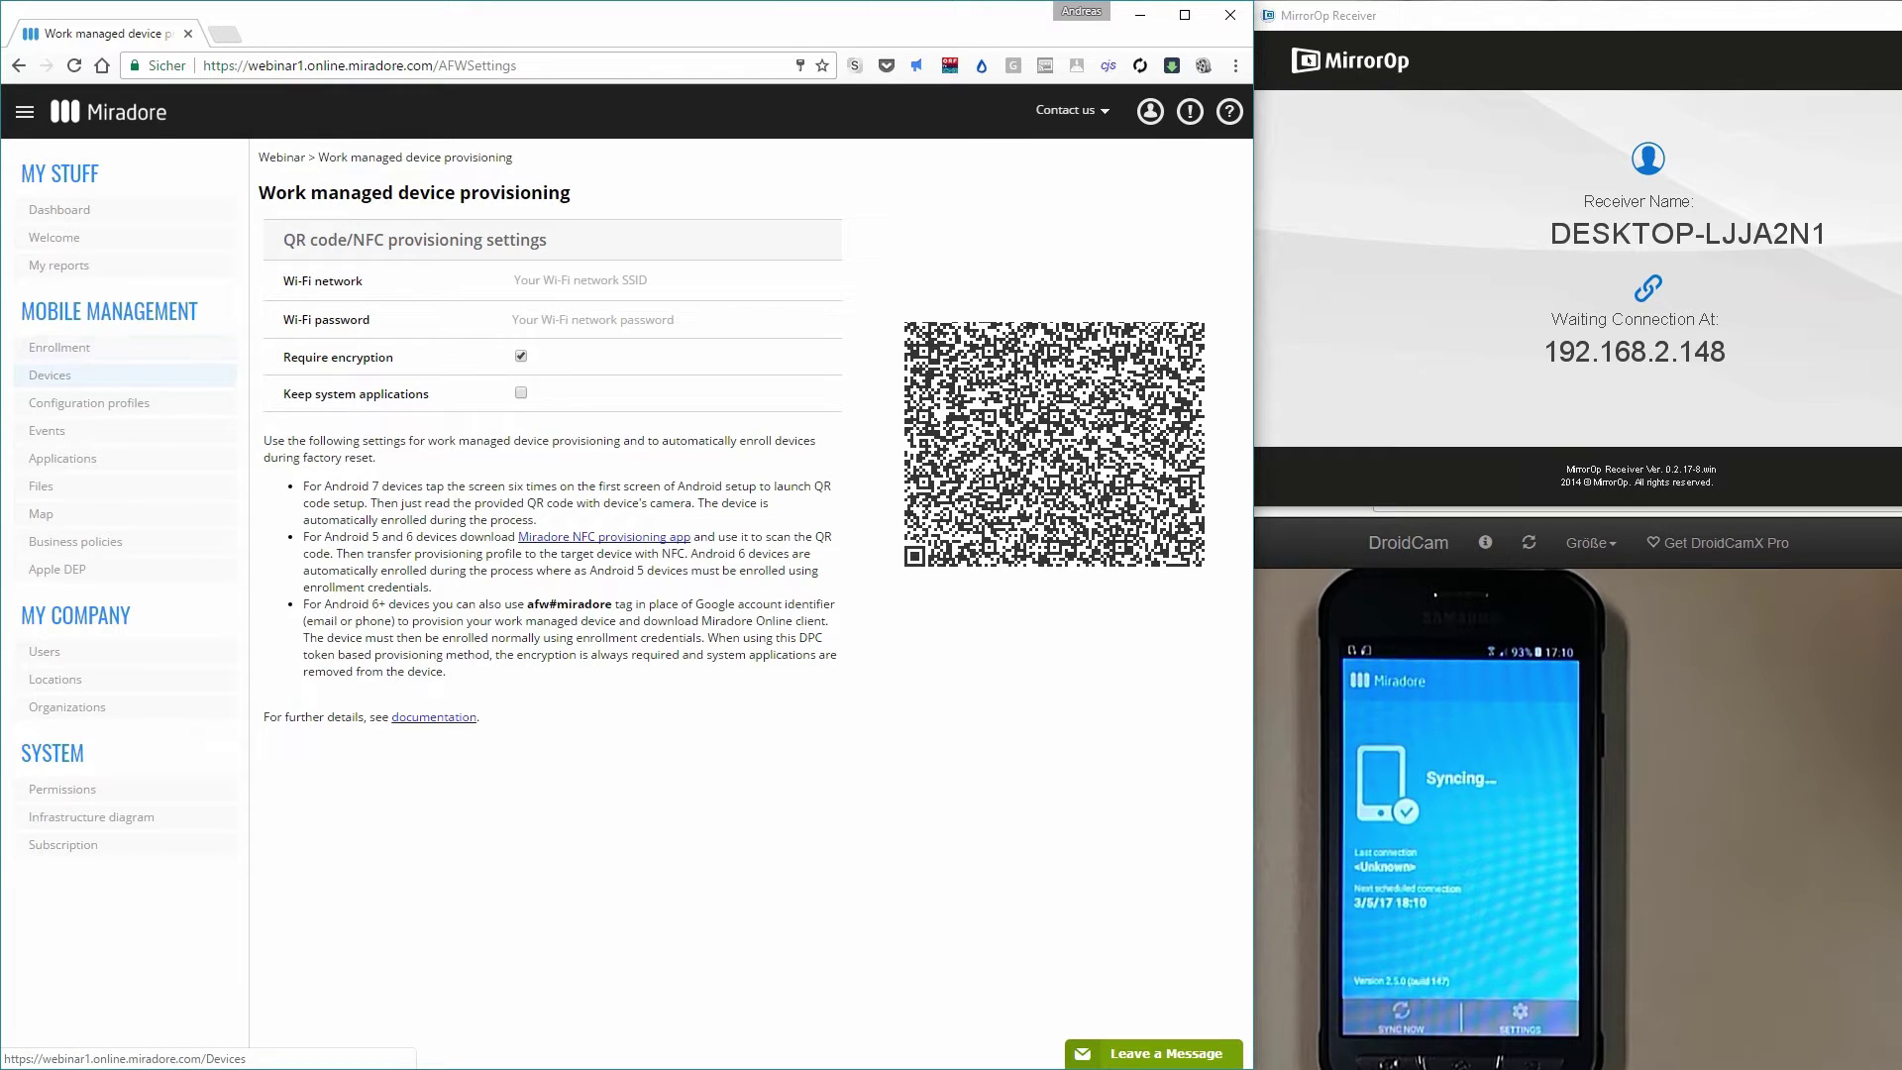
List the managed devices and refresh twice until the samsung SM-G389F is listed.
left_click(50, 375)
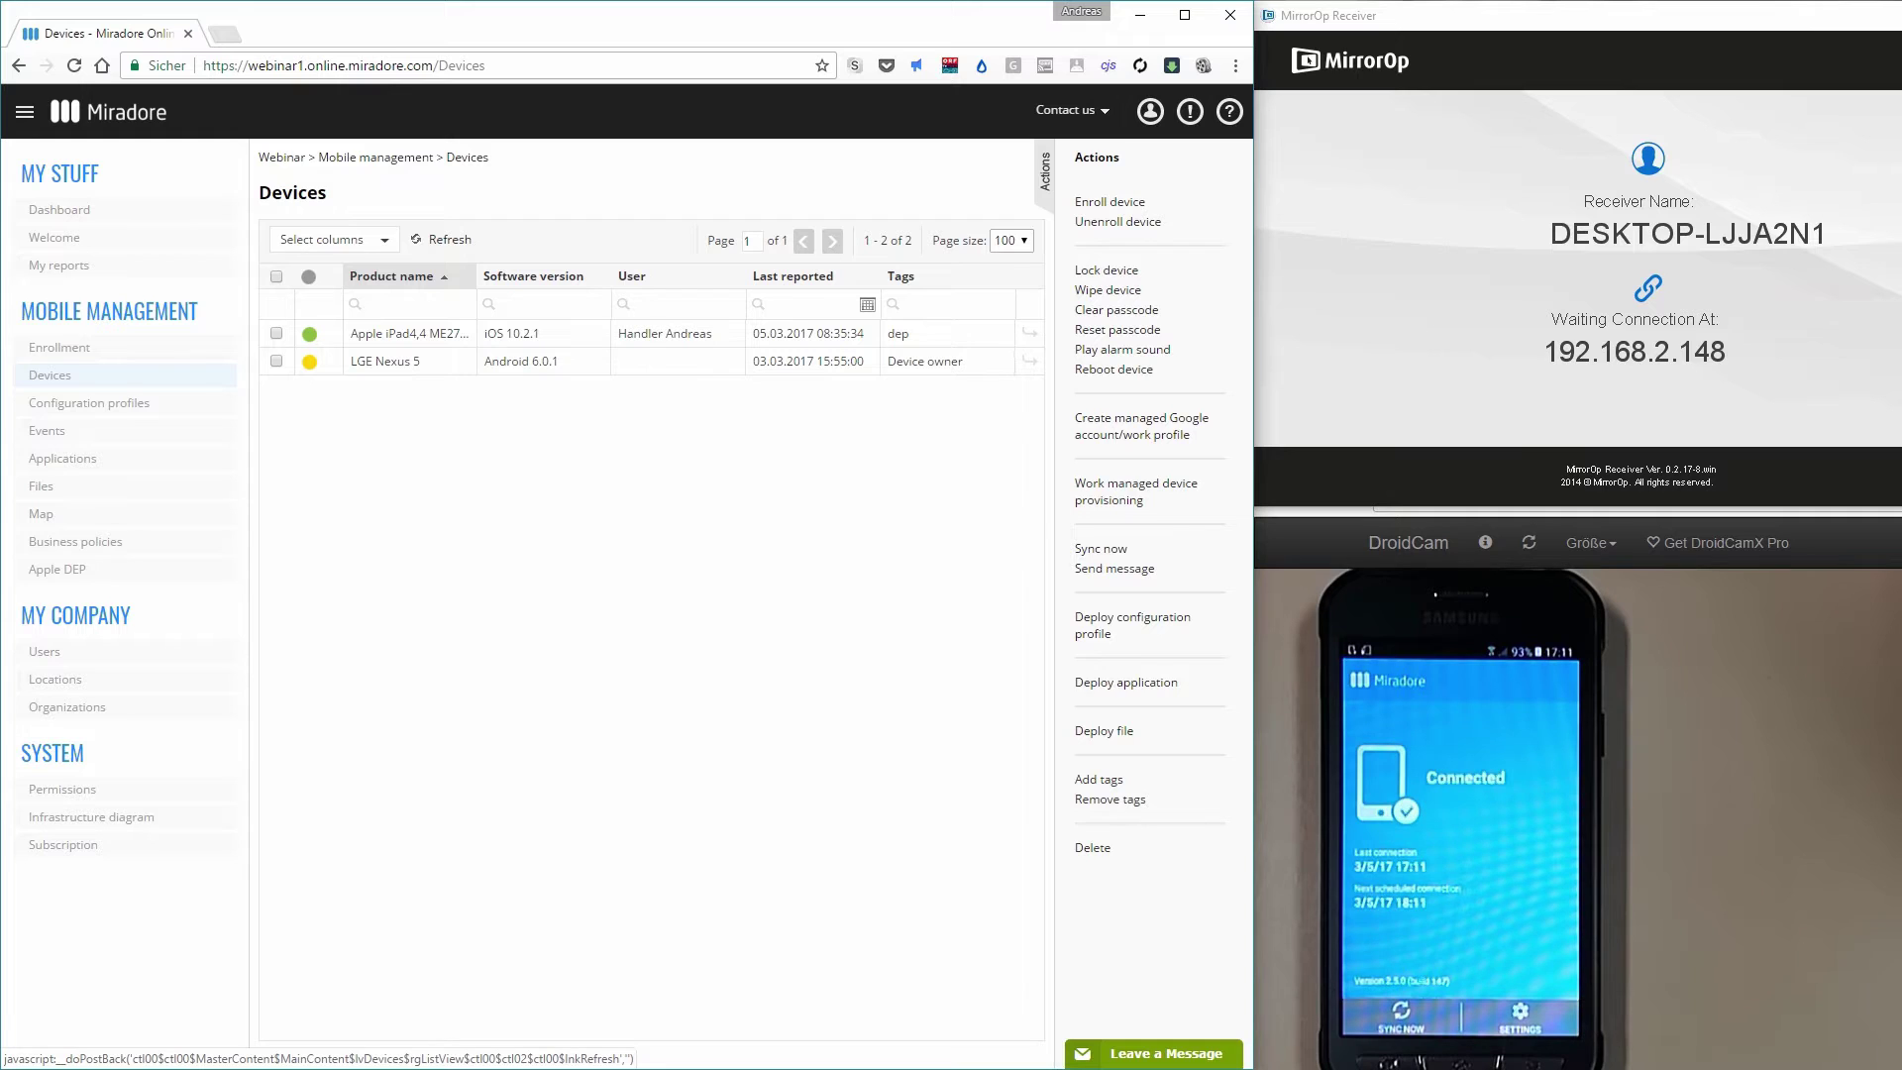
left_click(445, 239)
left_click(442, 239)
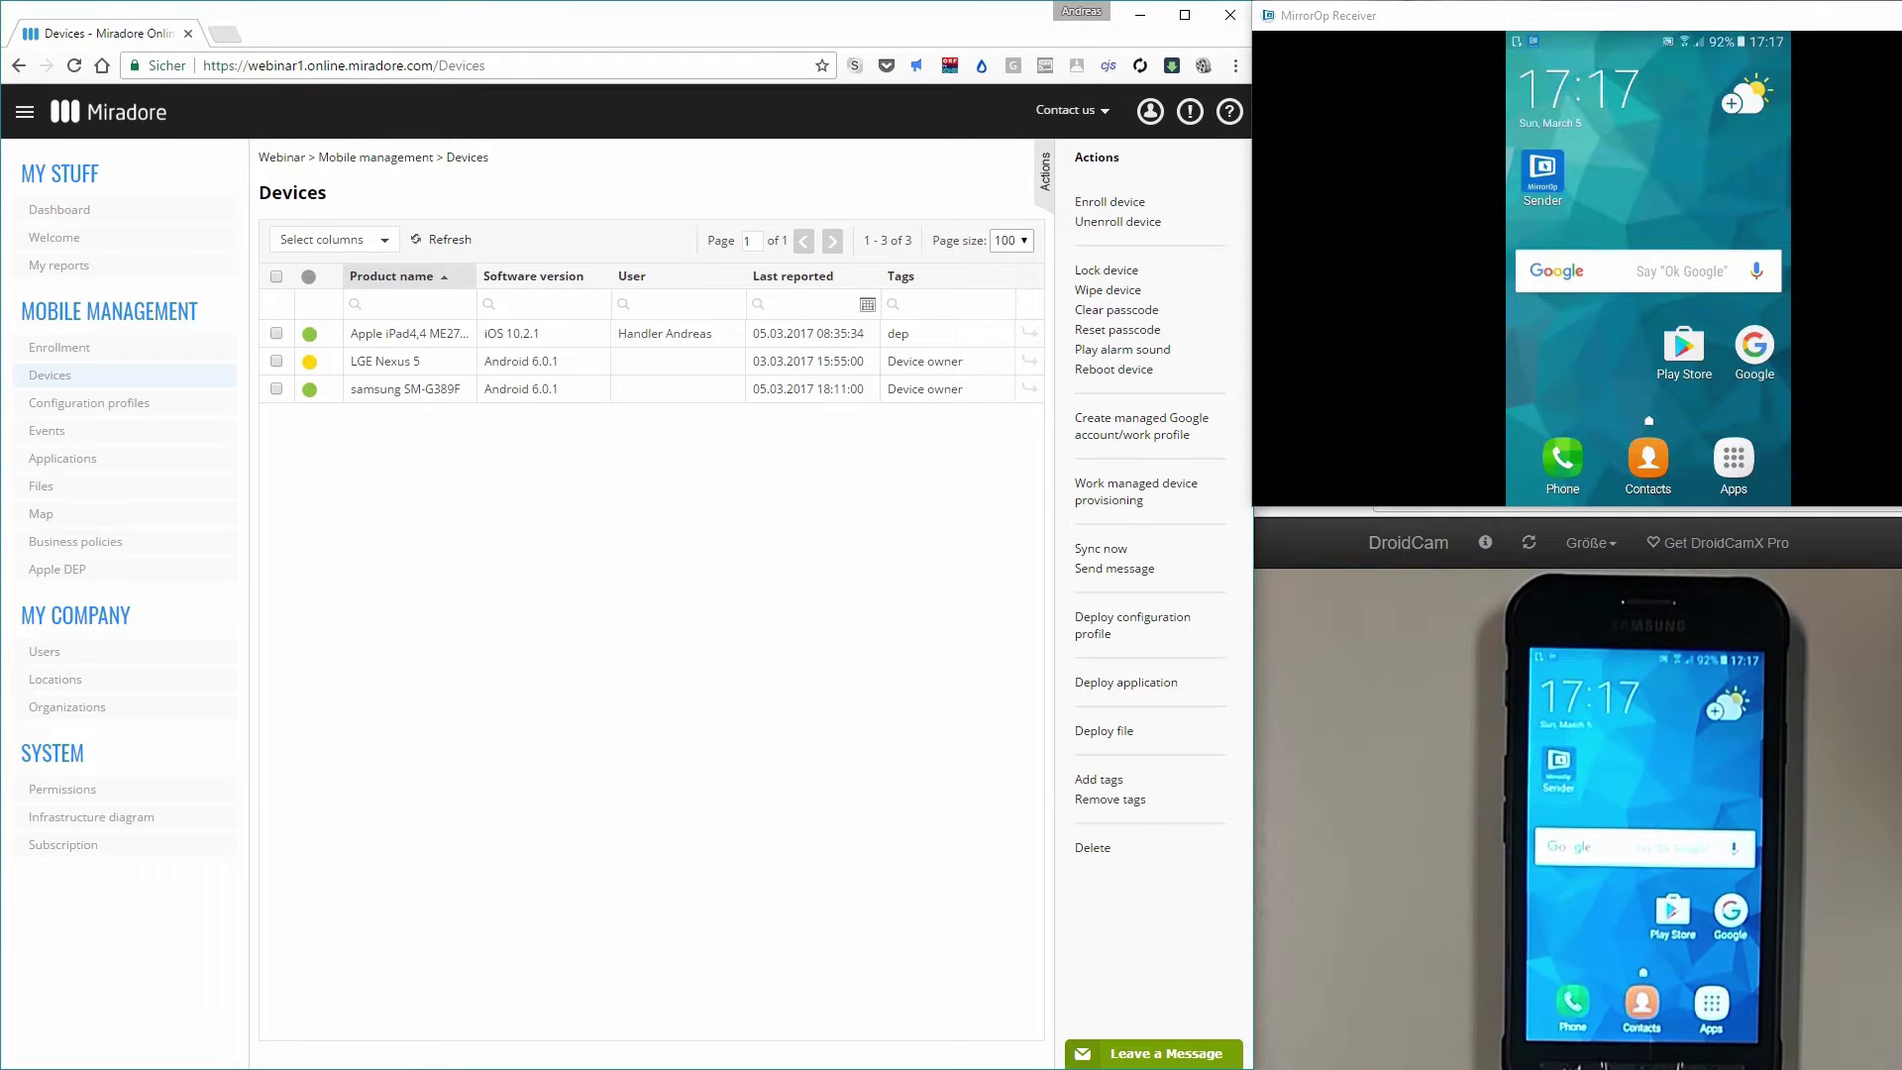
Assign the chosen user to the samsung SM-G389F and view that user's Mail for Exchange accounts.
left_click(277, 388)
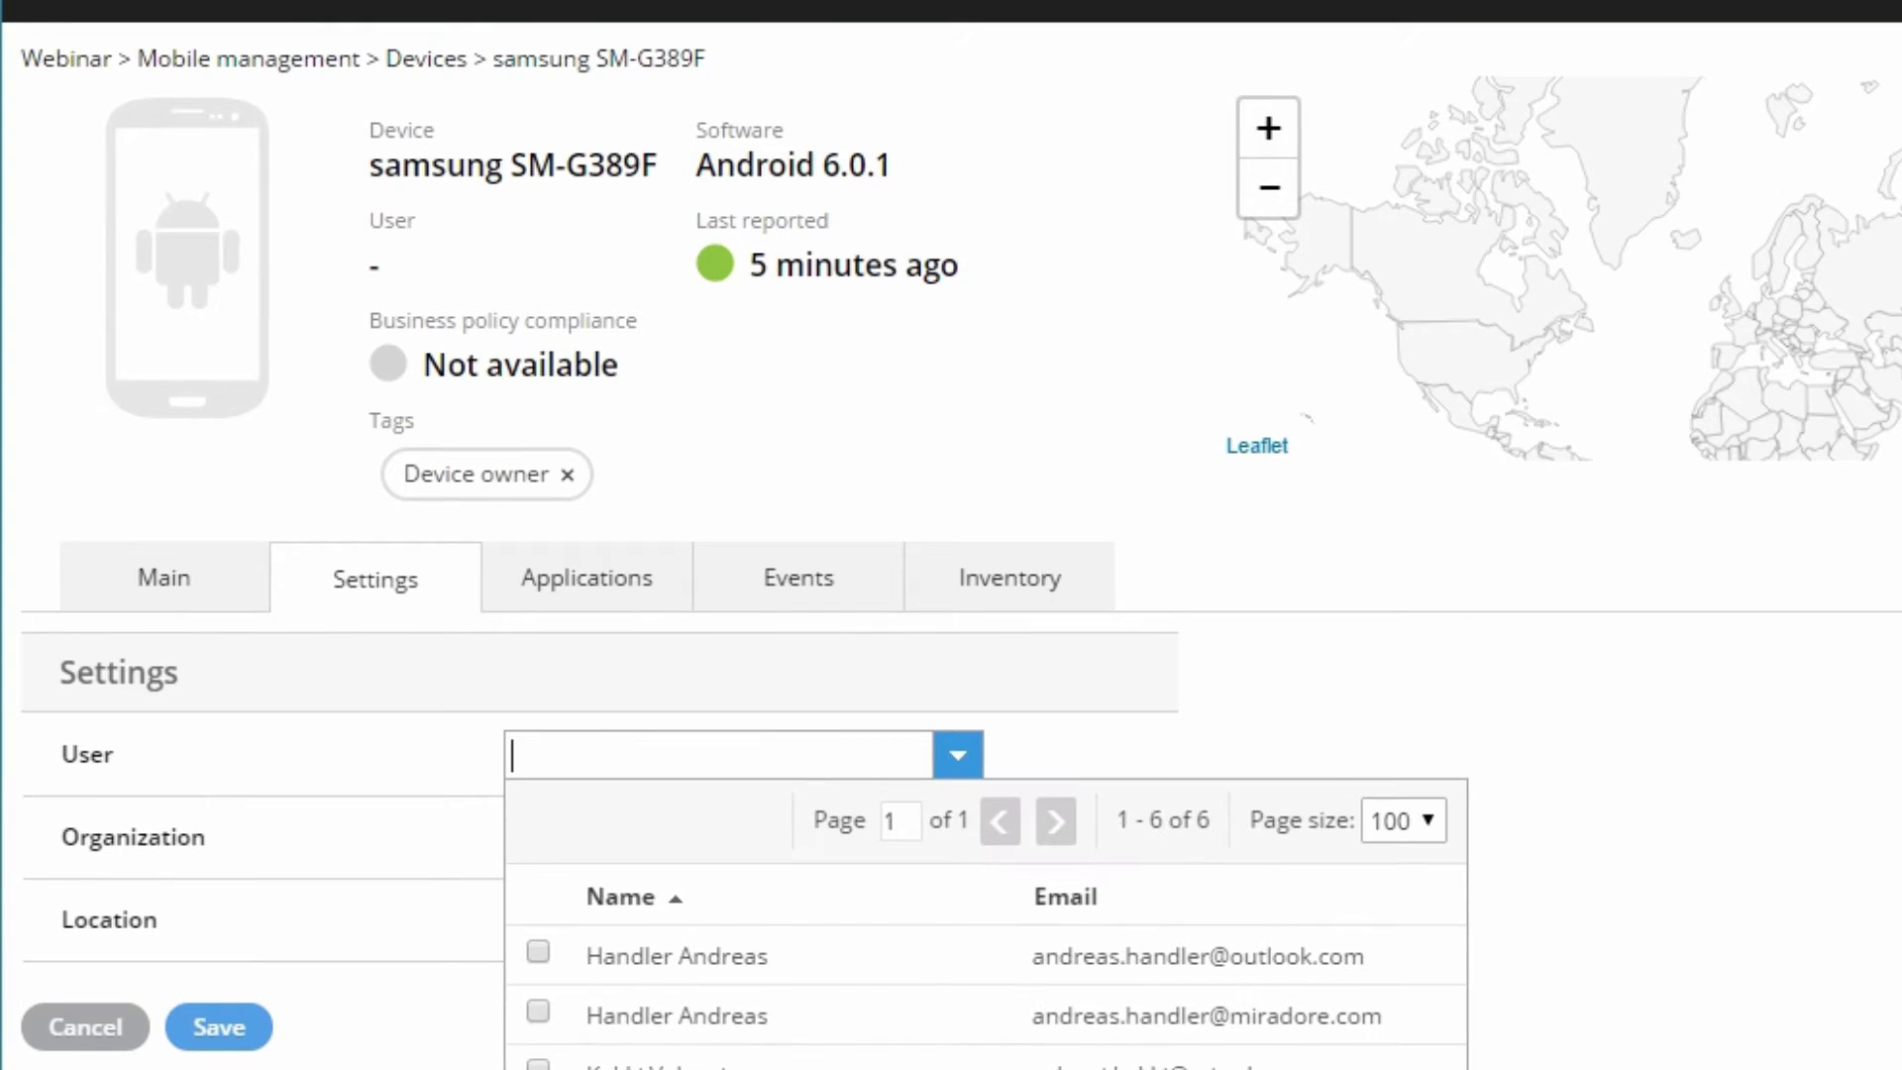
key("Down")
key("Return")
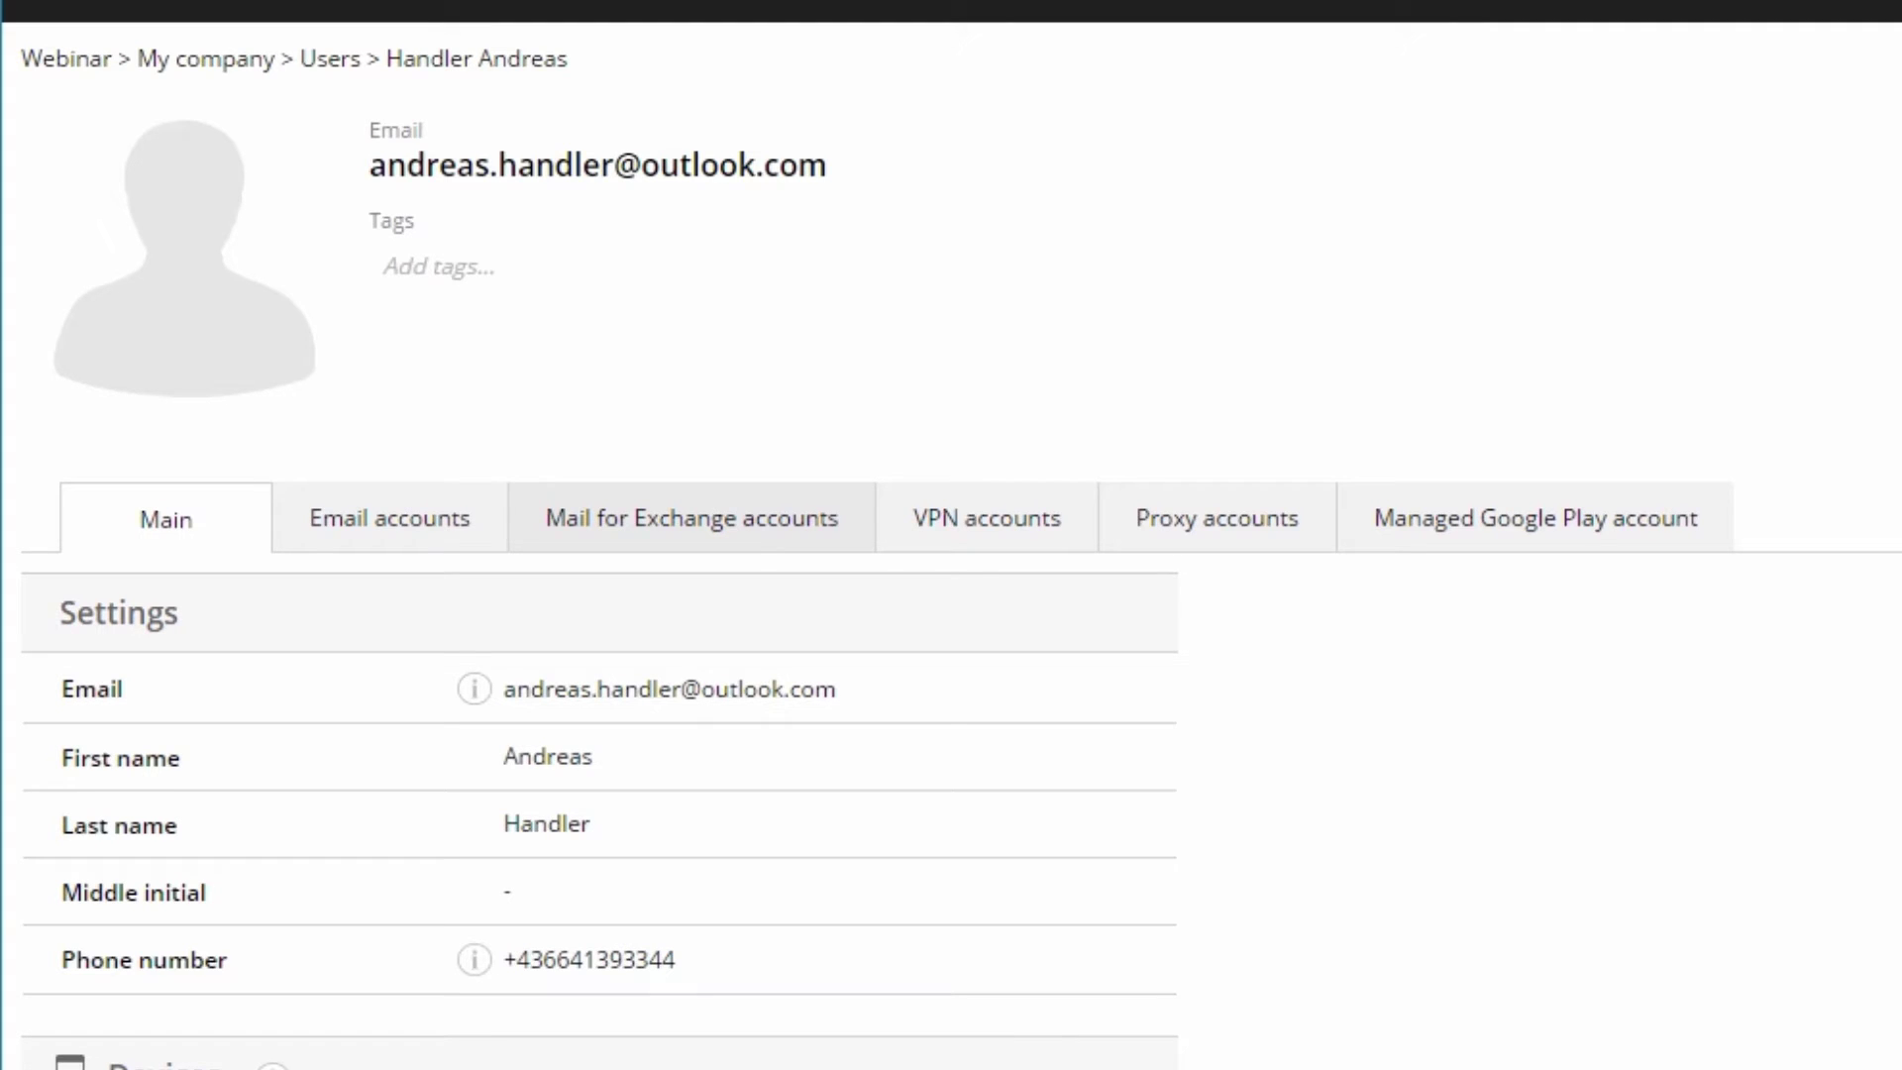
left_click(690, 518)
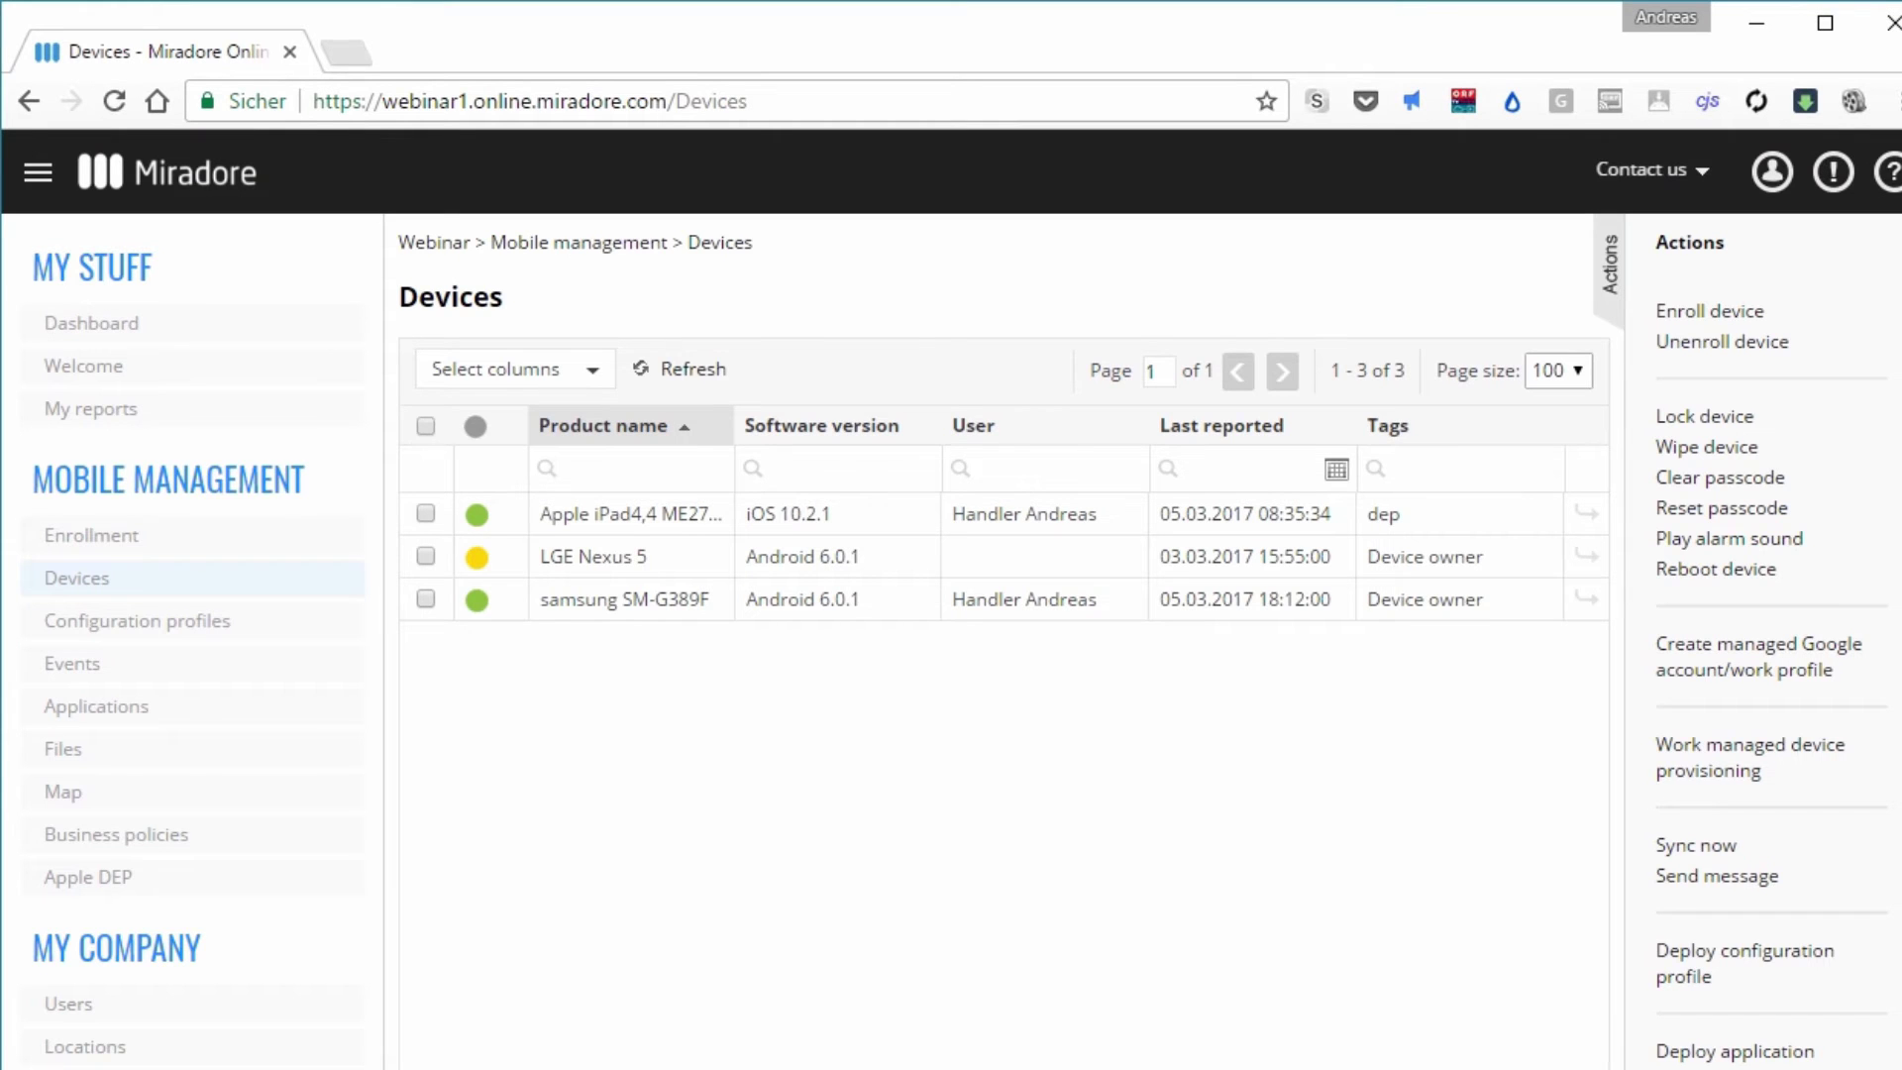
Select the samsung SM-G389F row in the Devices list.
left_click(426, 598)
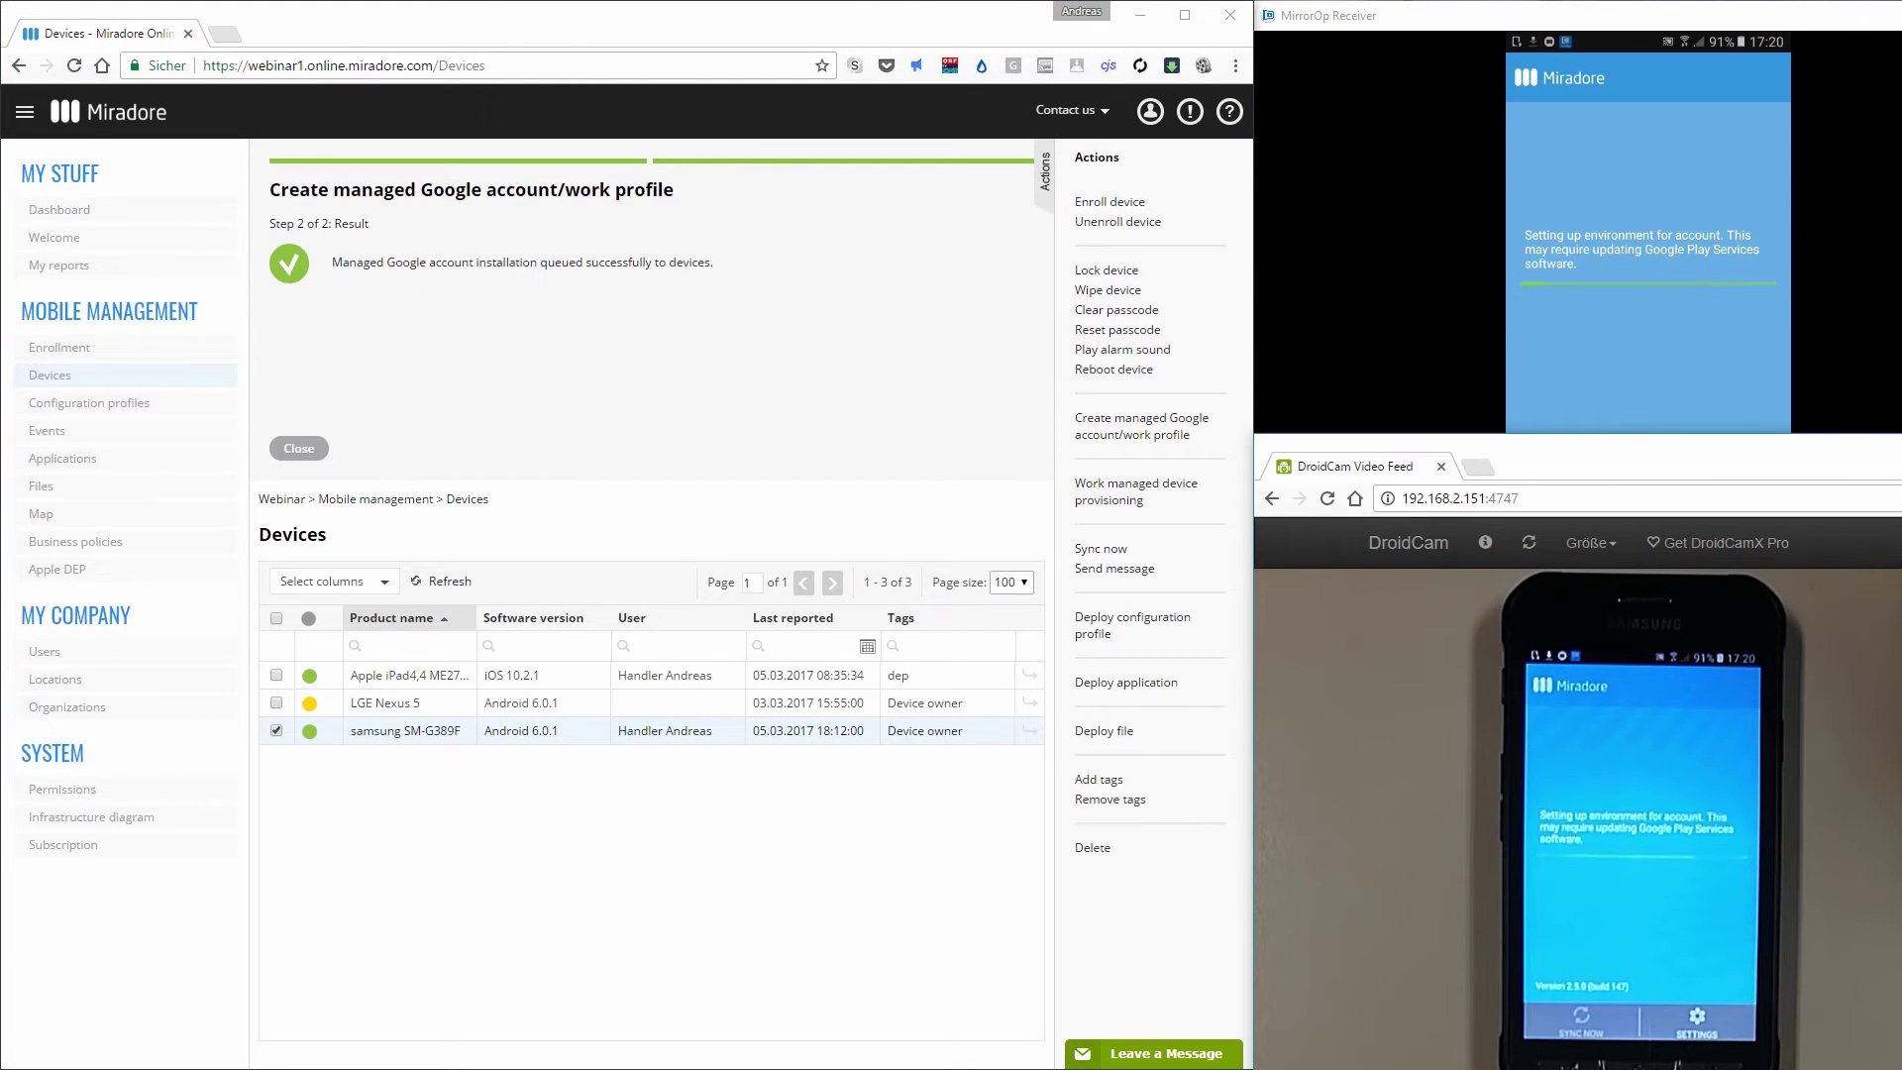
Move, maximize and close the DroidCam feed, then reload the Devices page with F5.
left_click_drag(1585, 466, 1406, 516)
double_click(1407, 515)
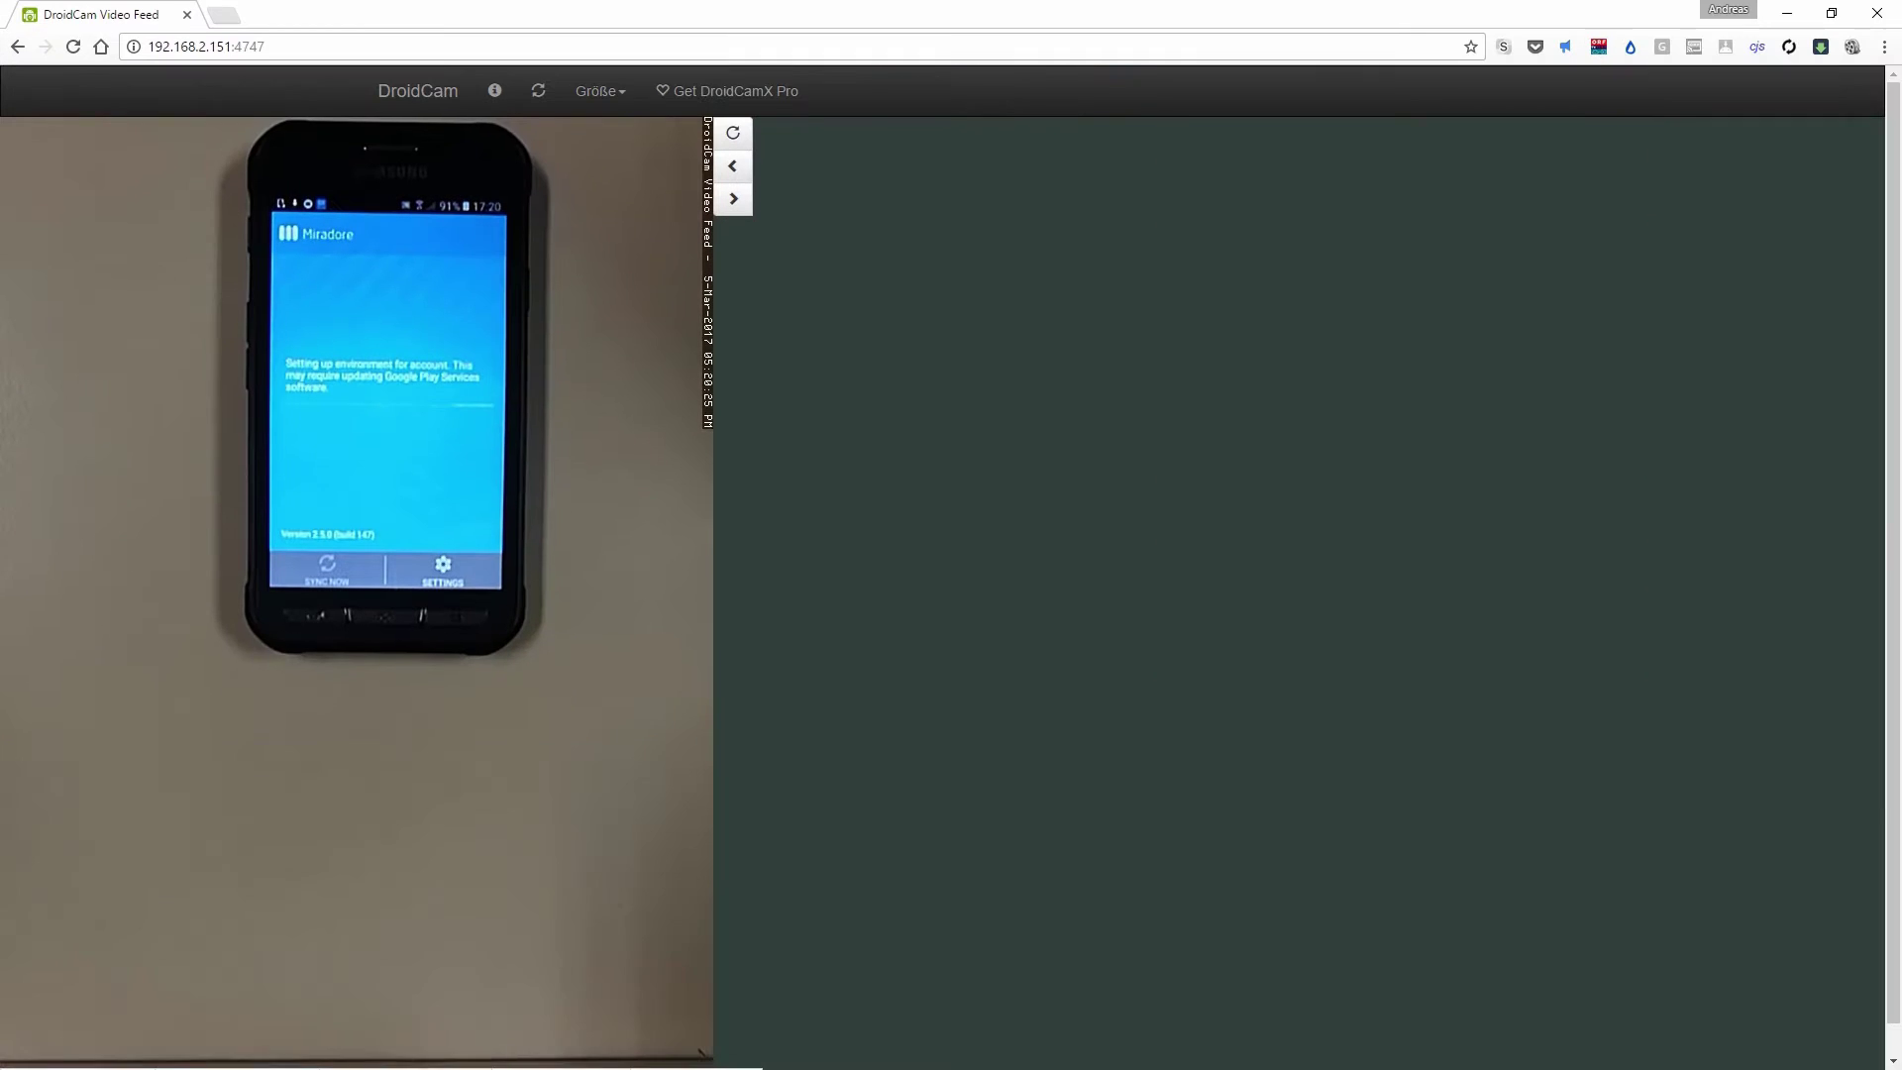
left_click(1877, 13)
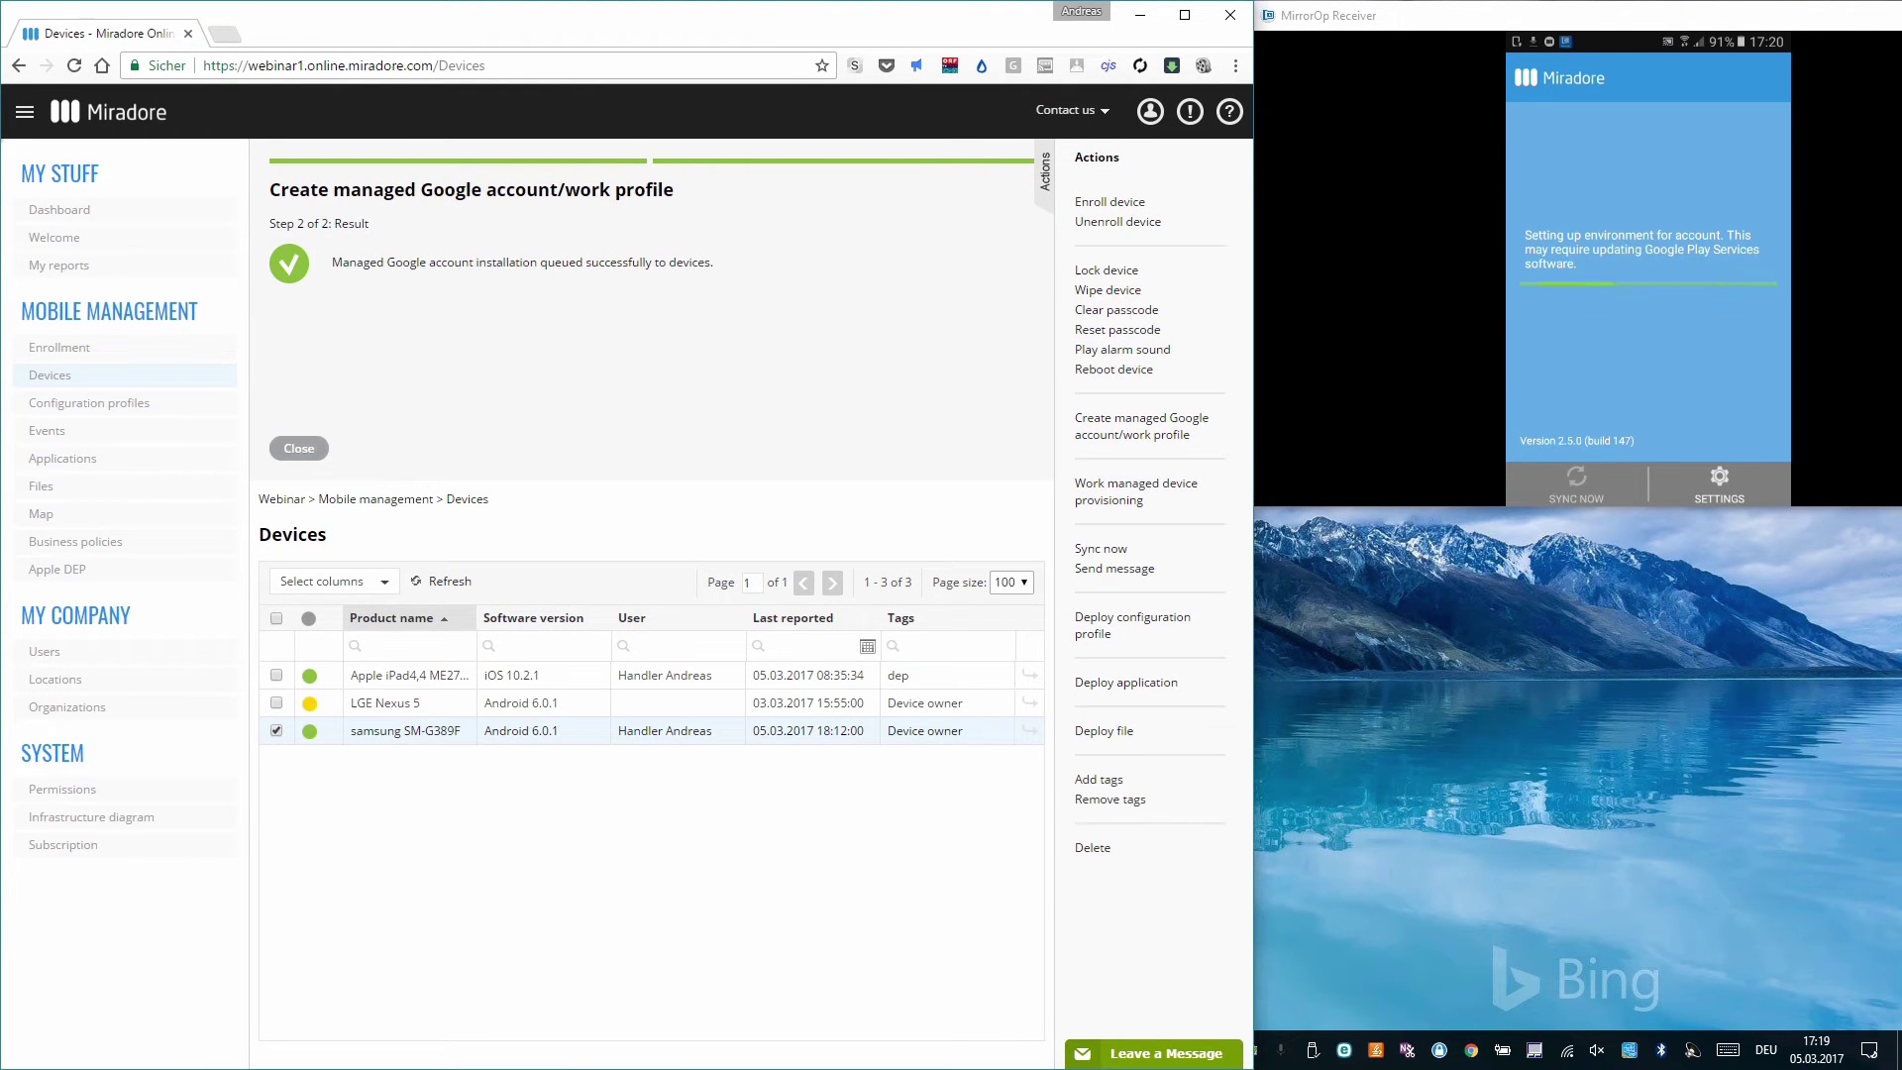
key("F5")
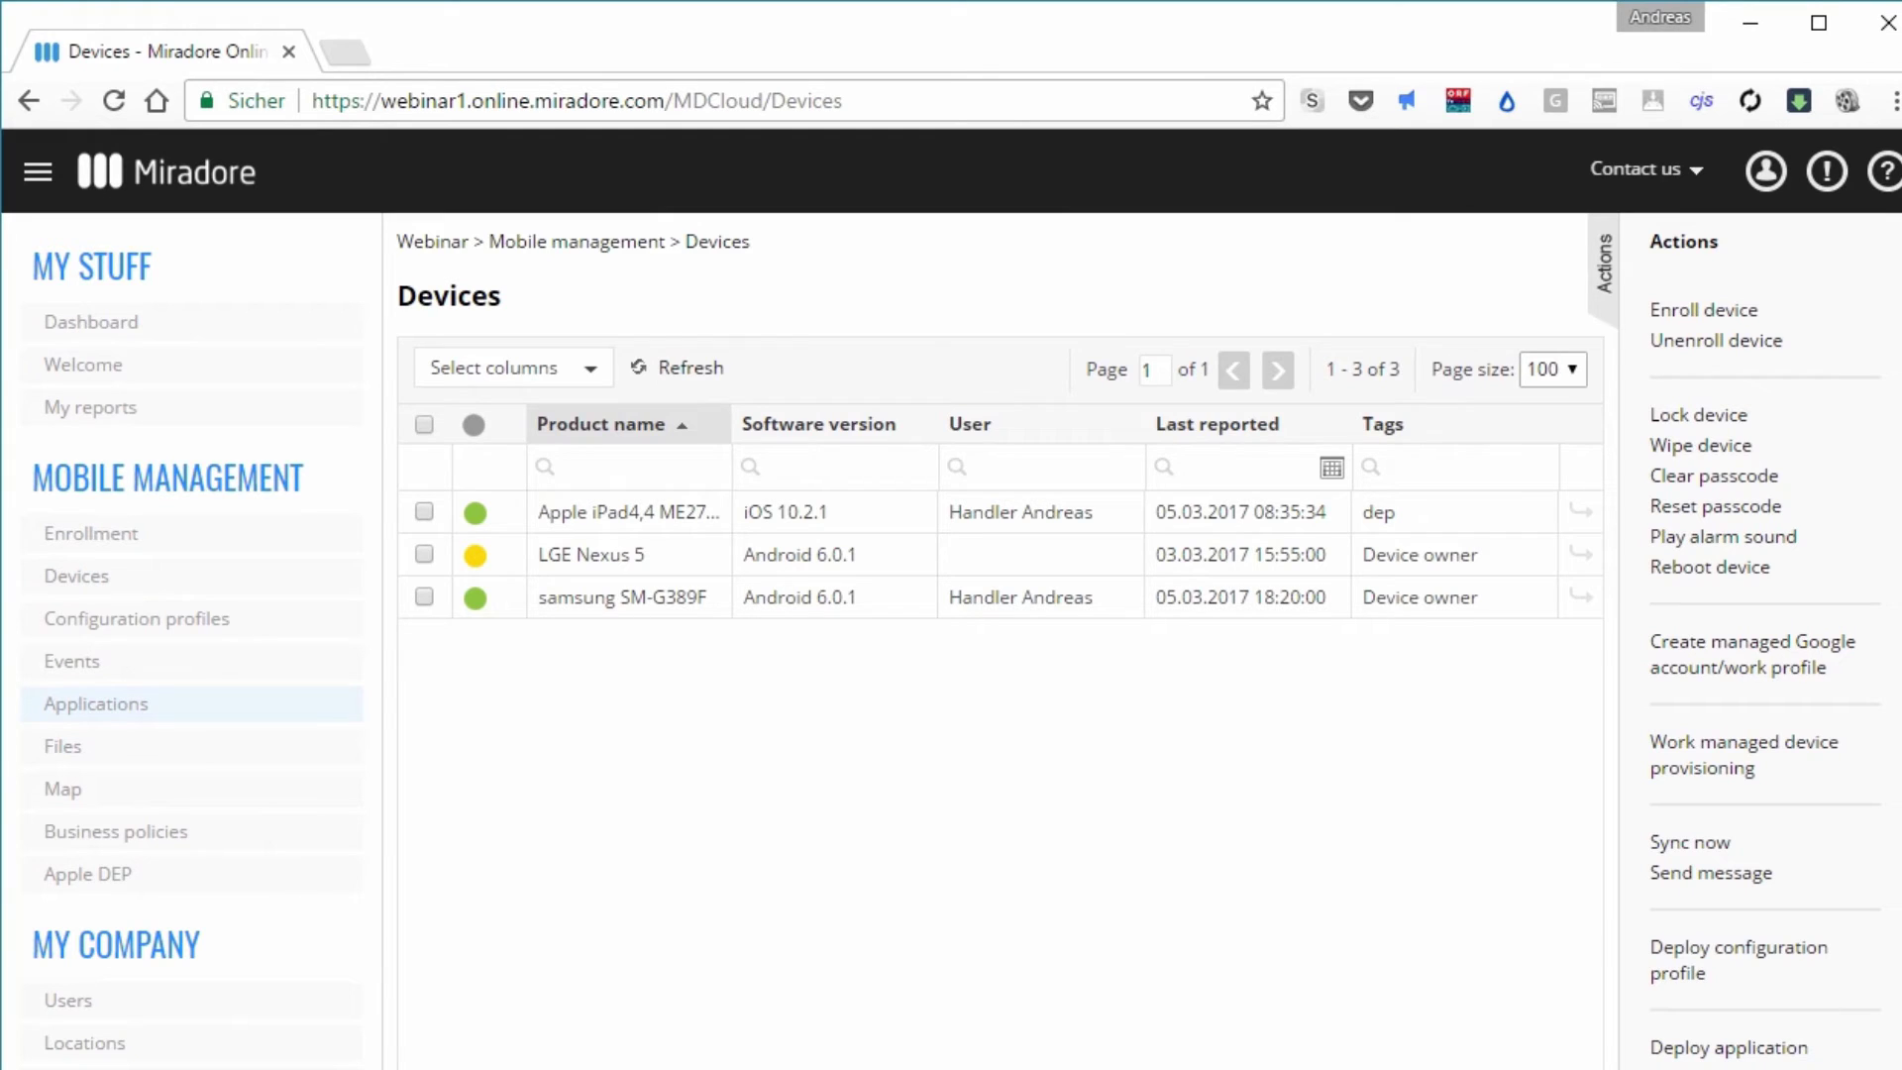
Reload the Applications page and select the Tasks & Notes for MS Exchange app.
key("F5")
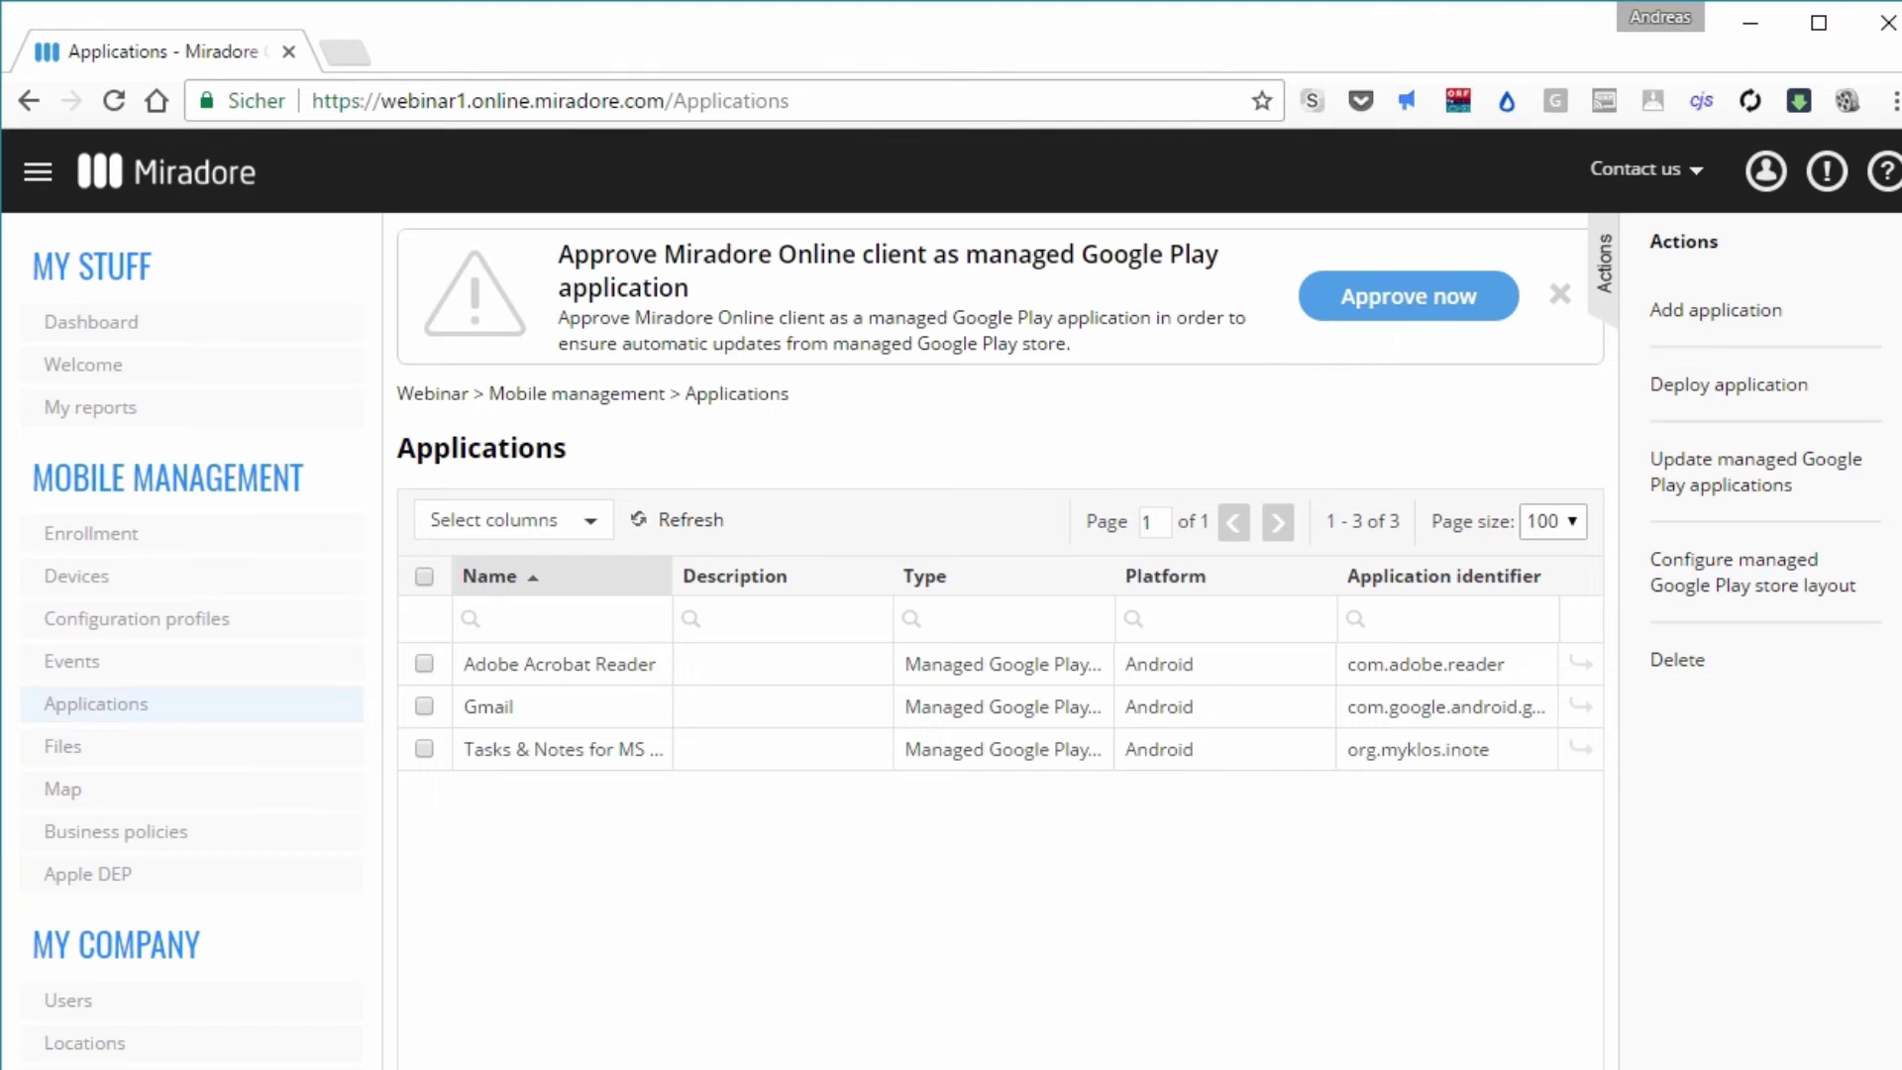
left_click(424, 749)
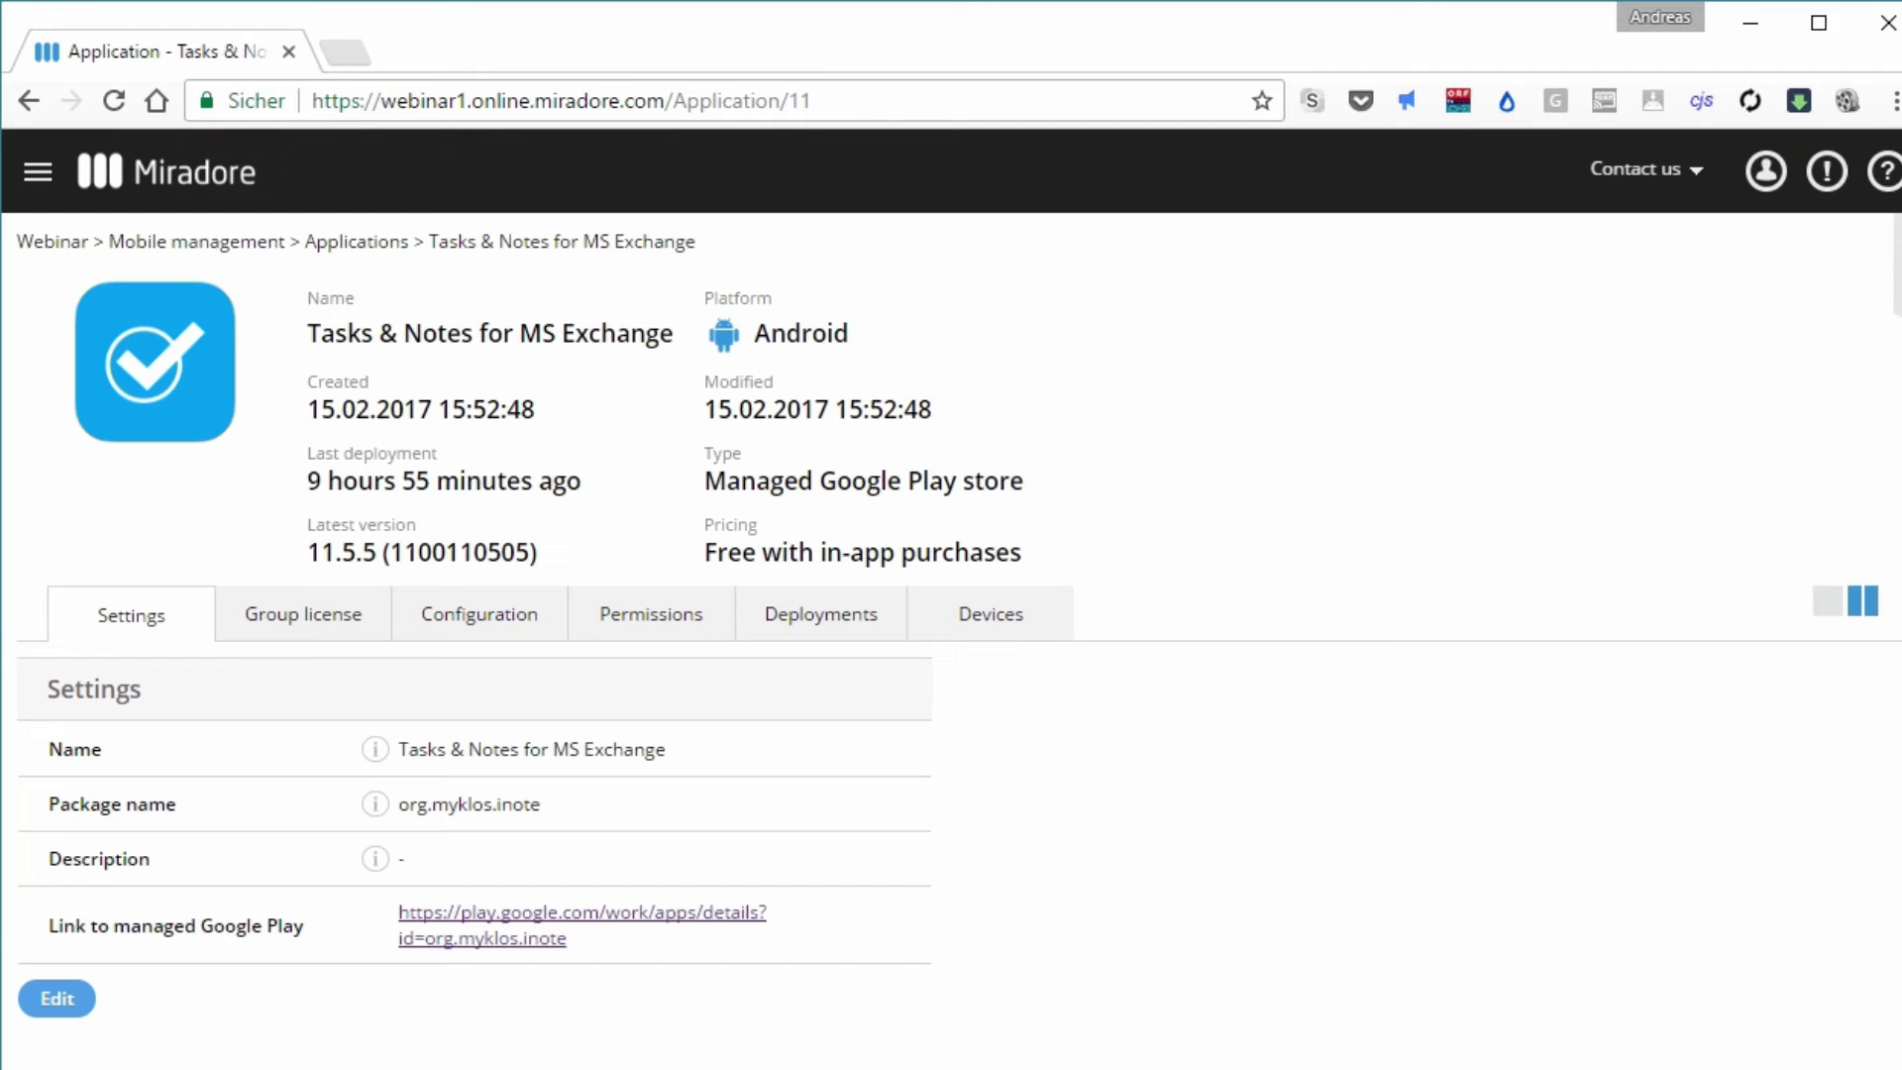
Check the app's Configuration tab settings, then head back toward the Devices list.
left_click(479, 614)
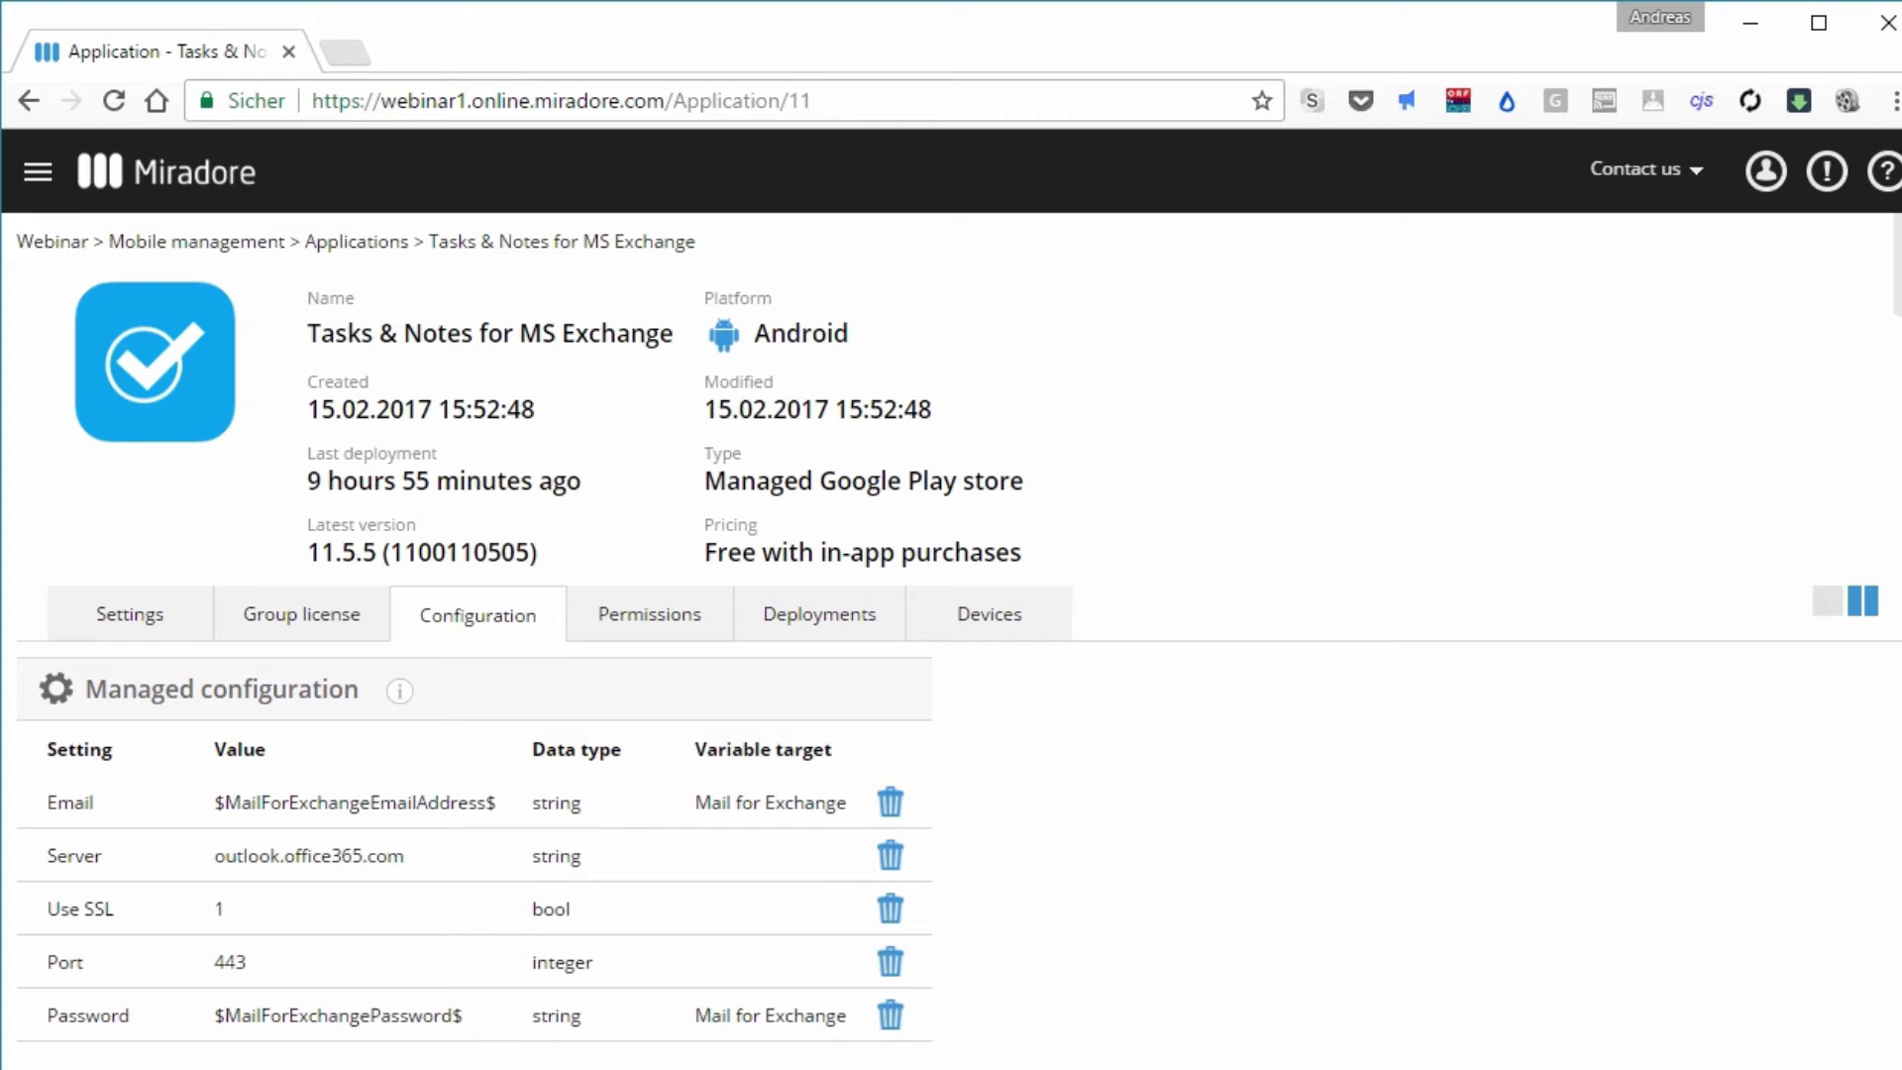
left_click(38, 171)
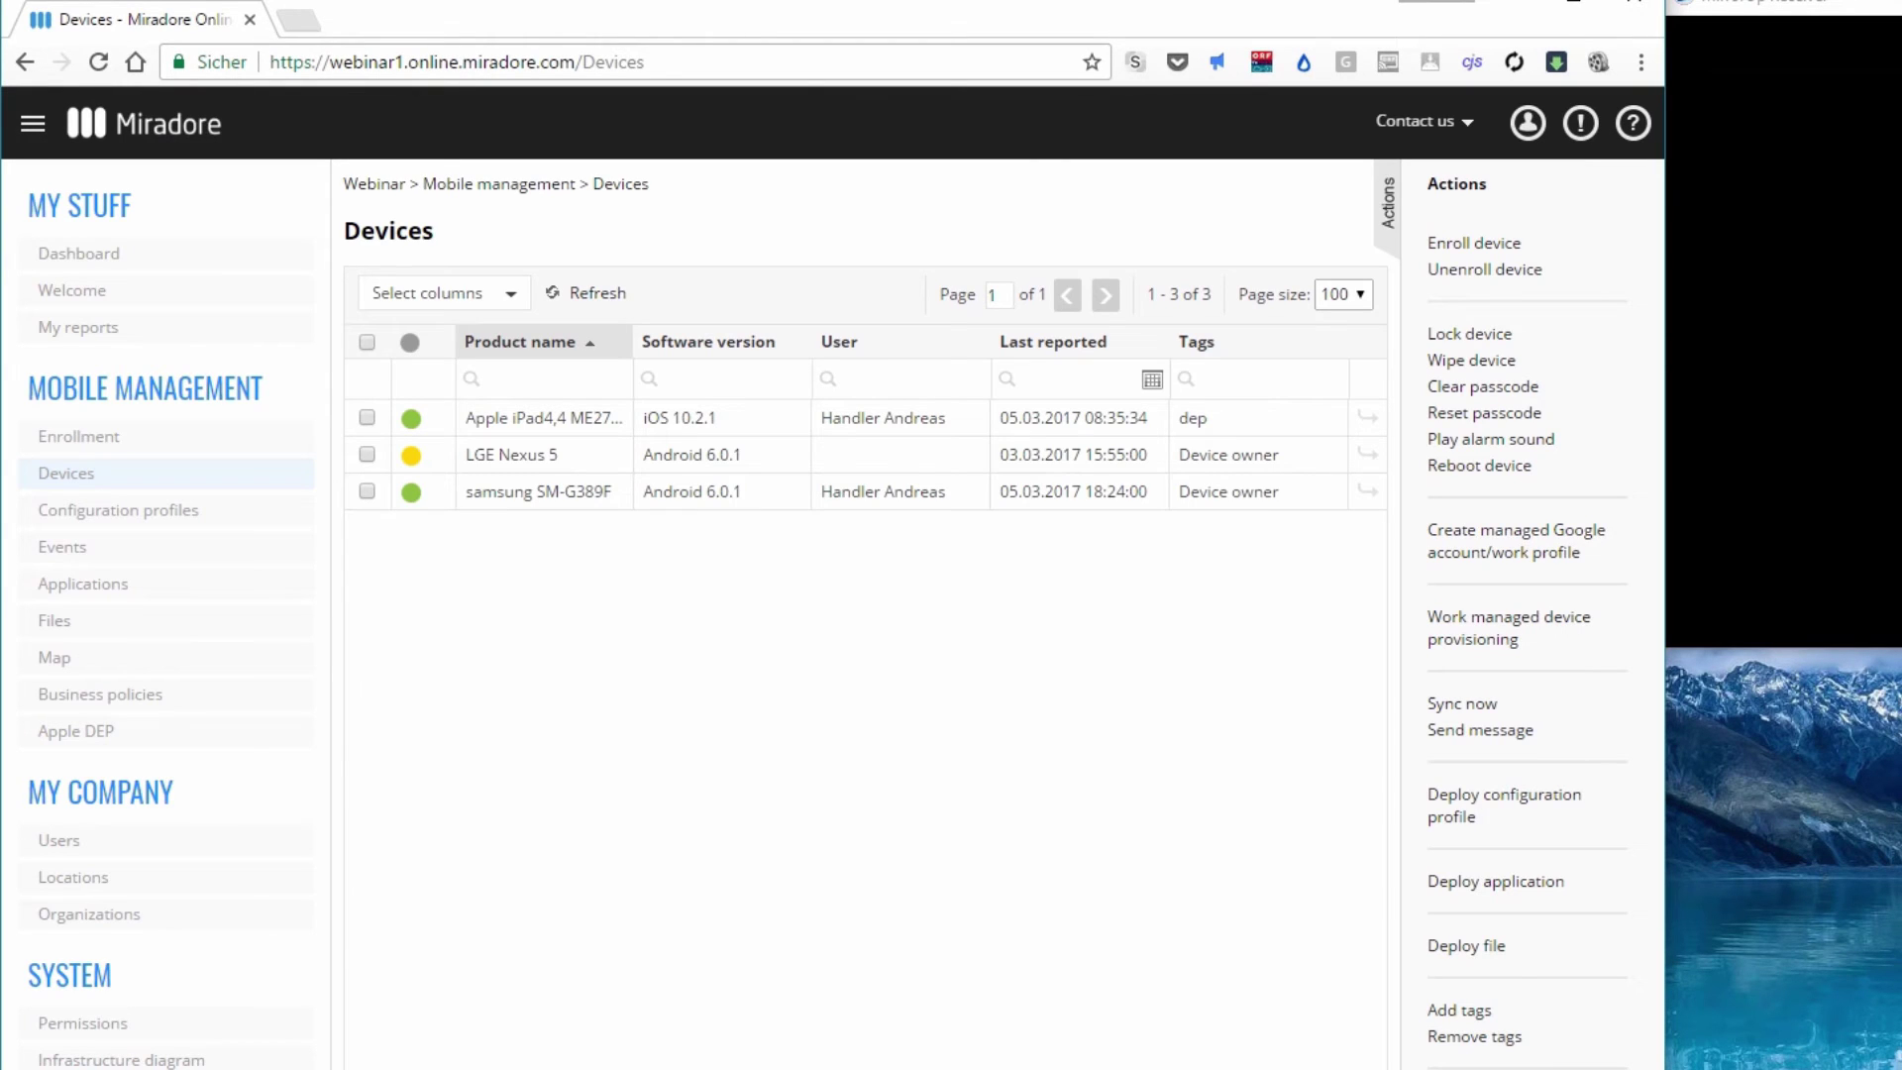
Check the samsung SM-G389F row and apply the Default_Apps tag through Add tags.
left_click(367, 491)
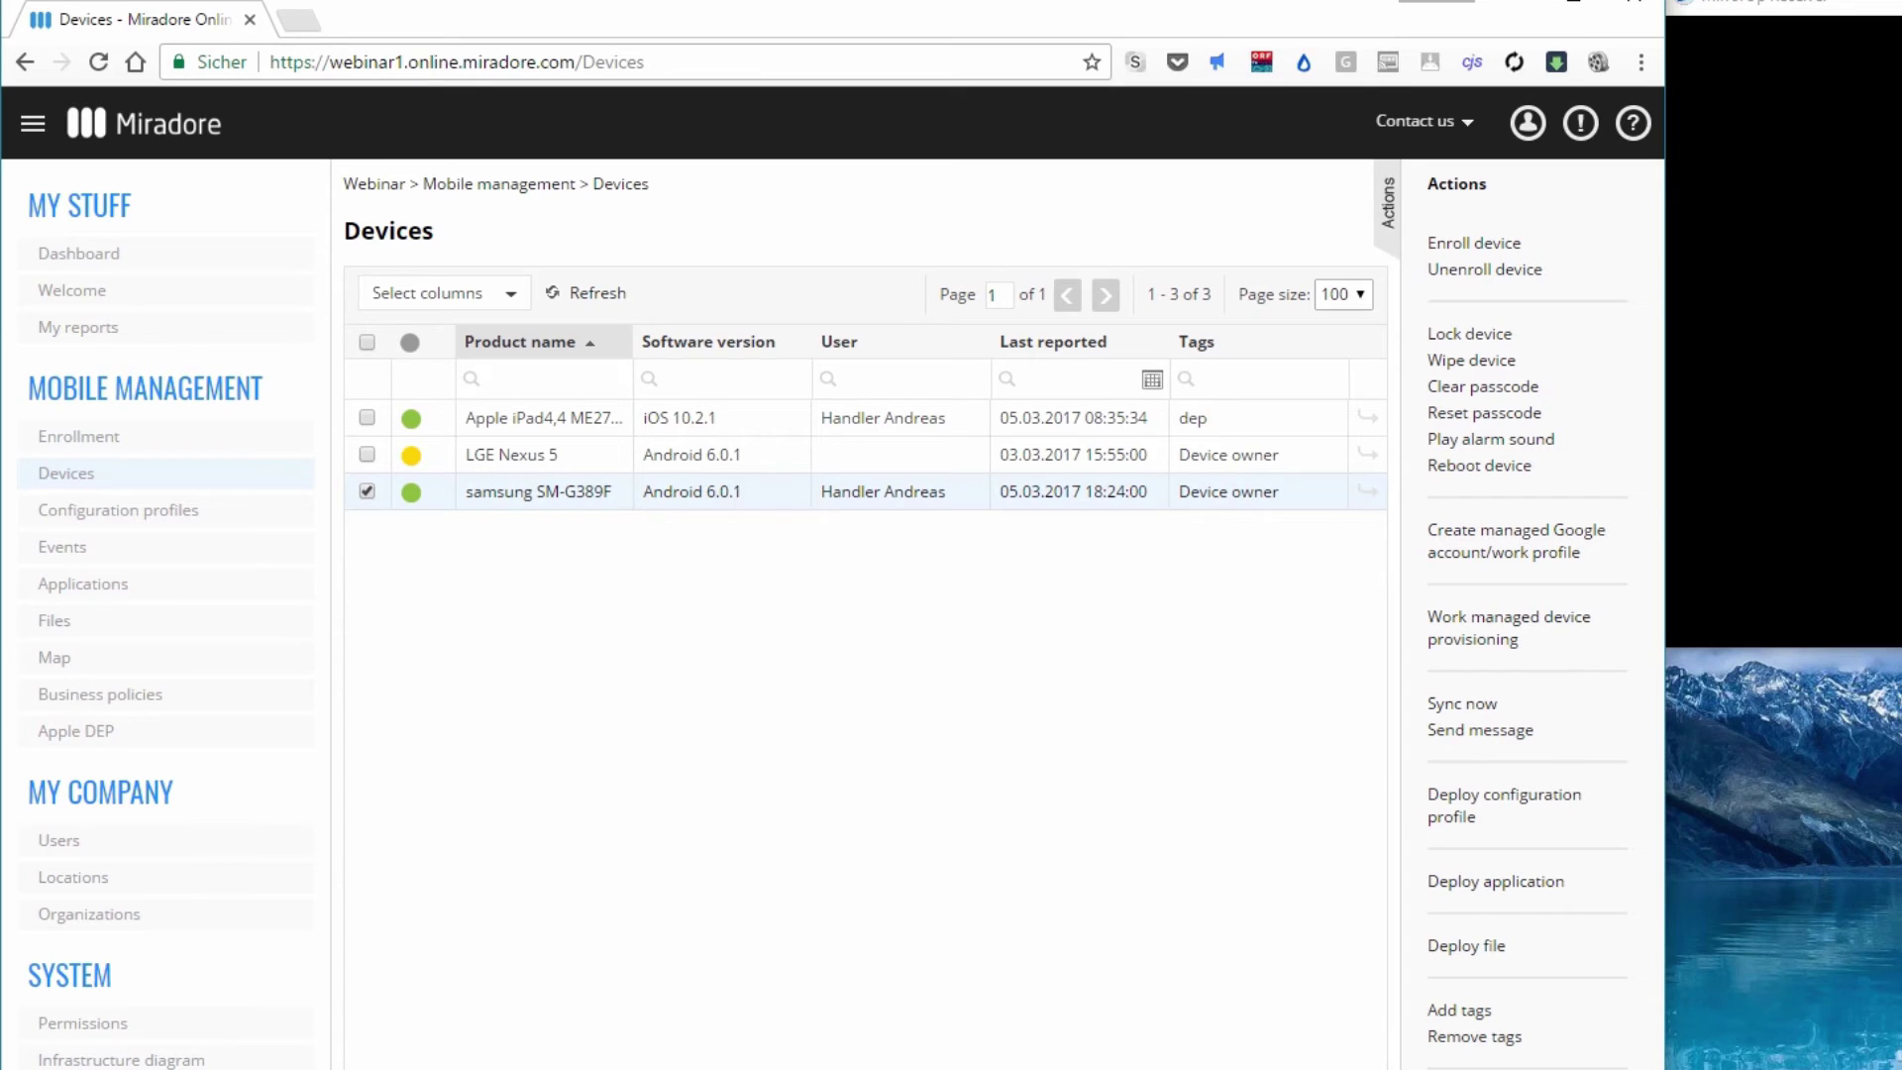
left_click(1459, 1009)
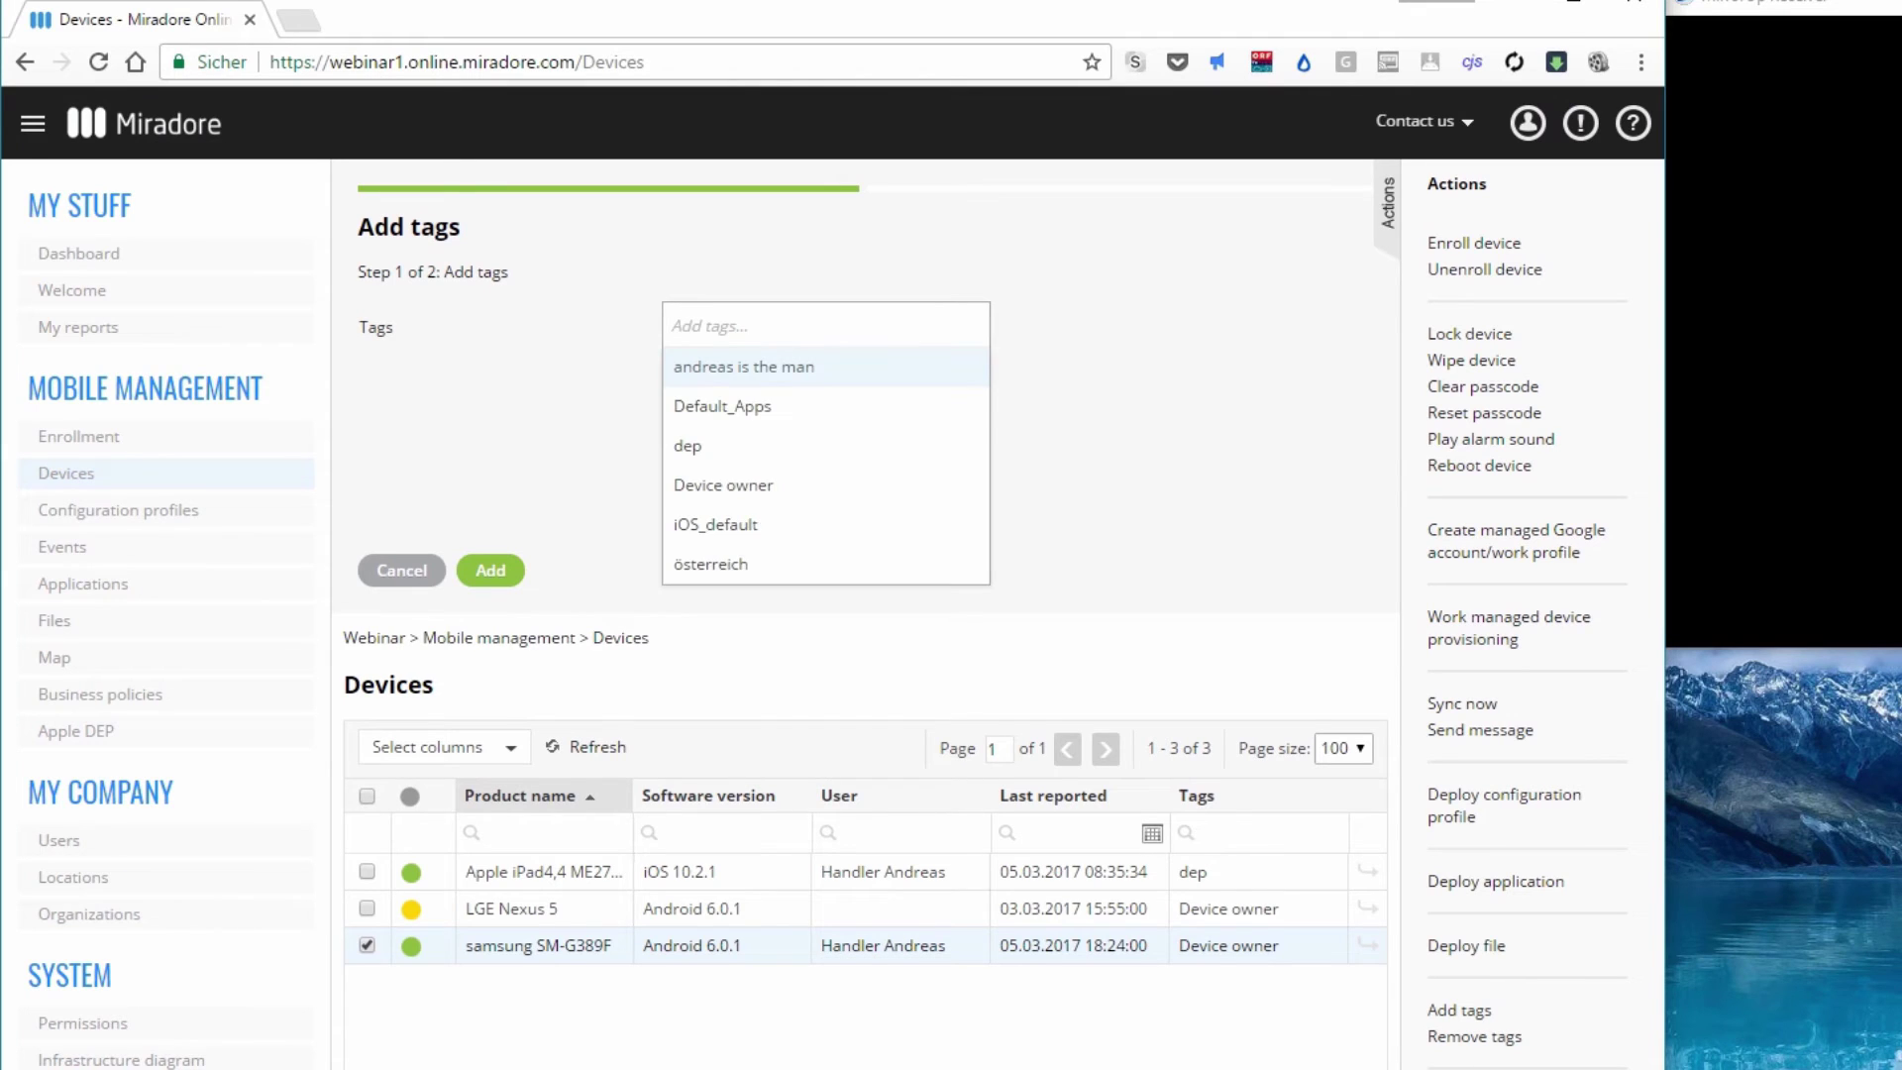
key("Down")
key("Return")
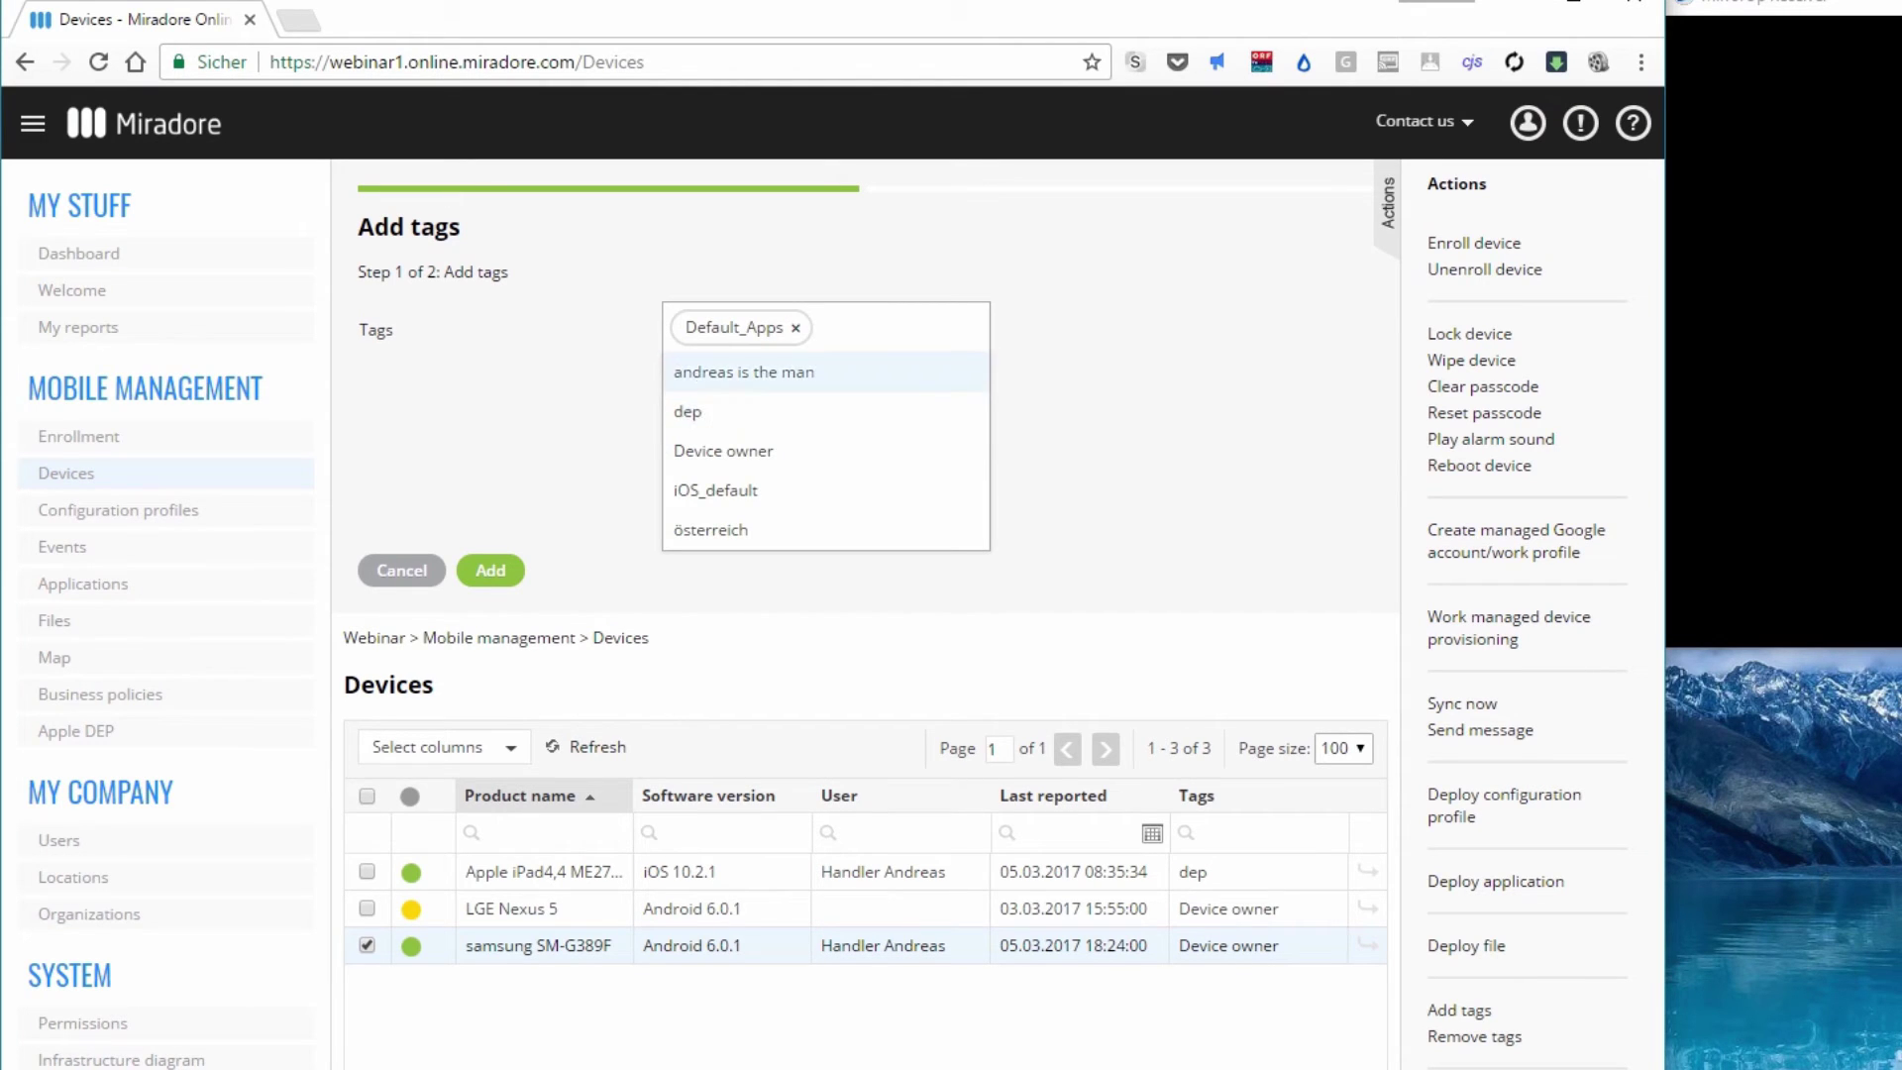
key("Escape")
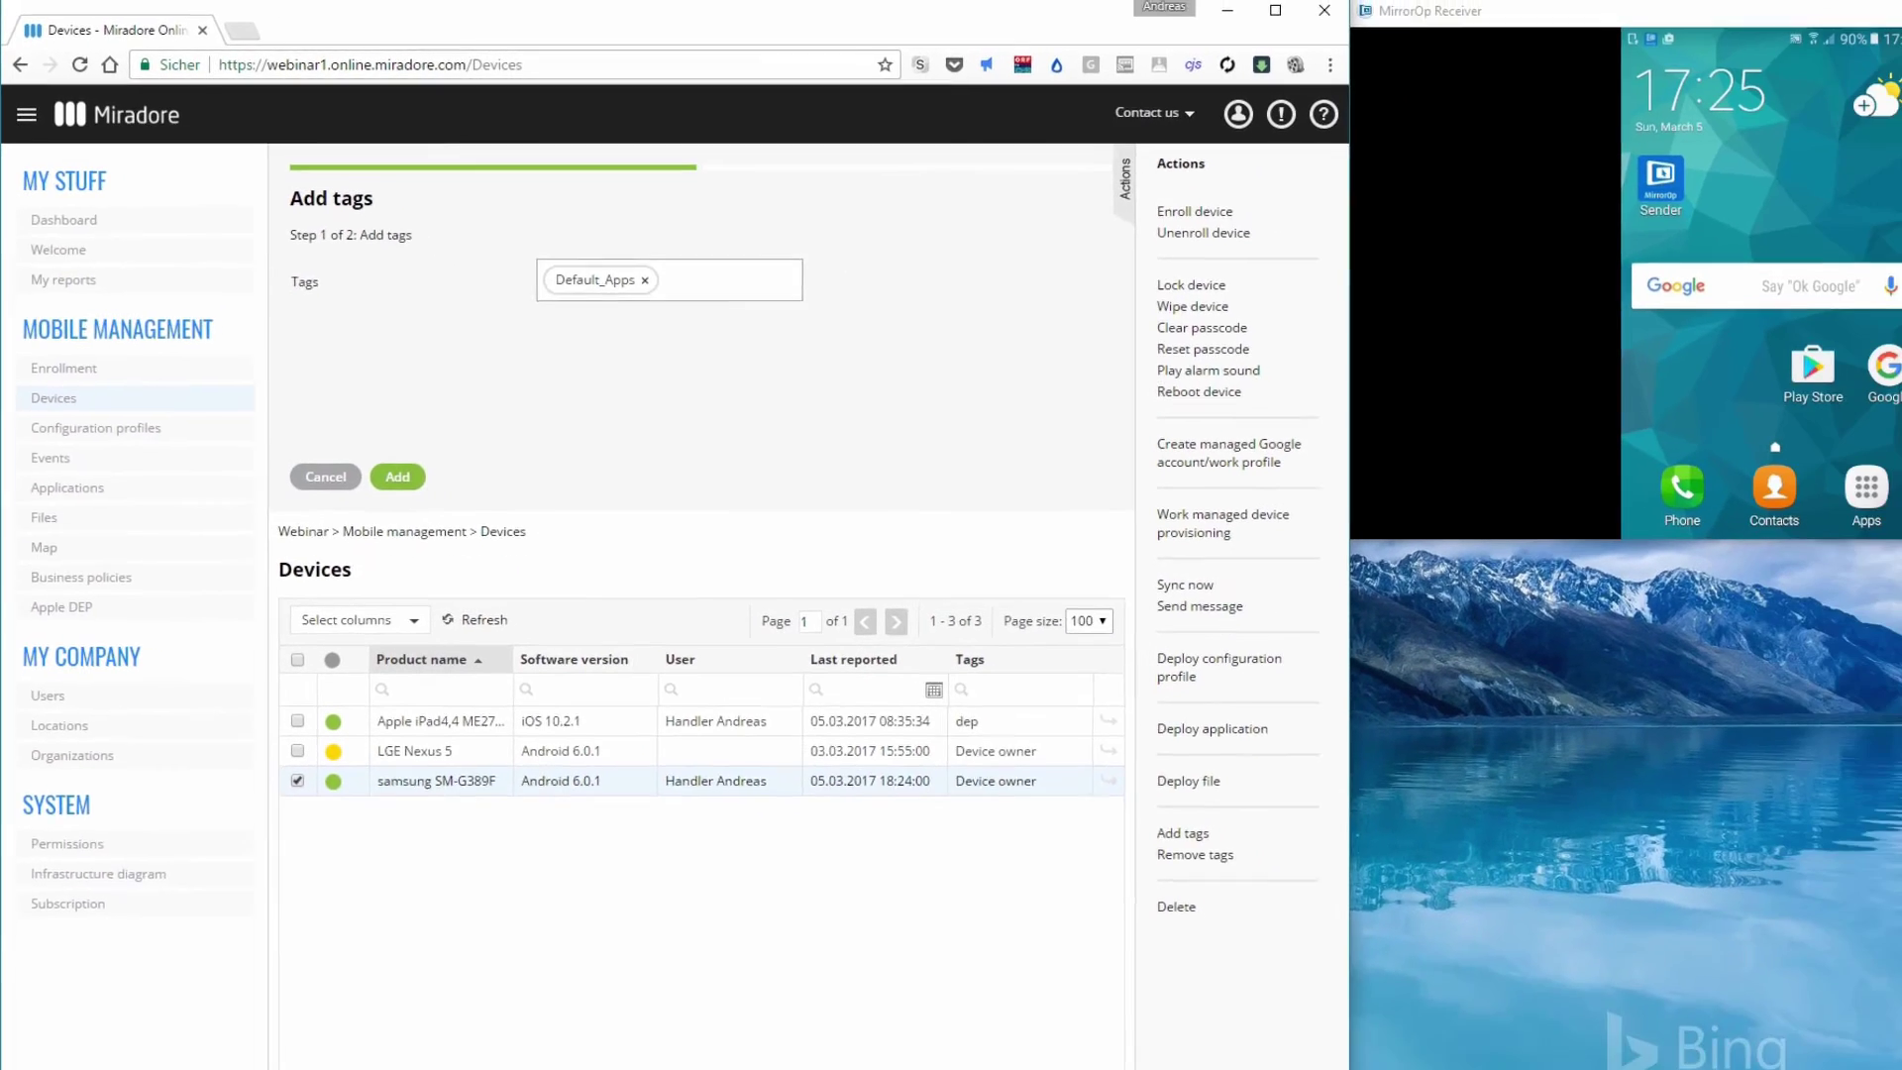
key("Return")
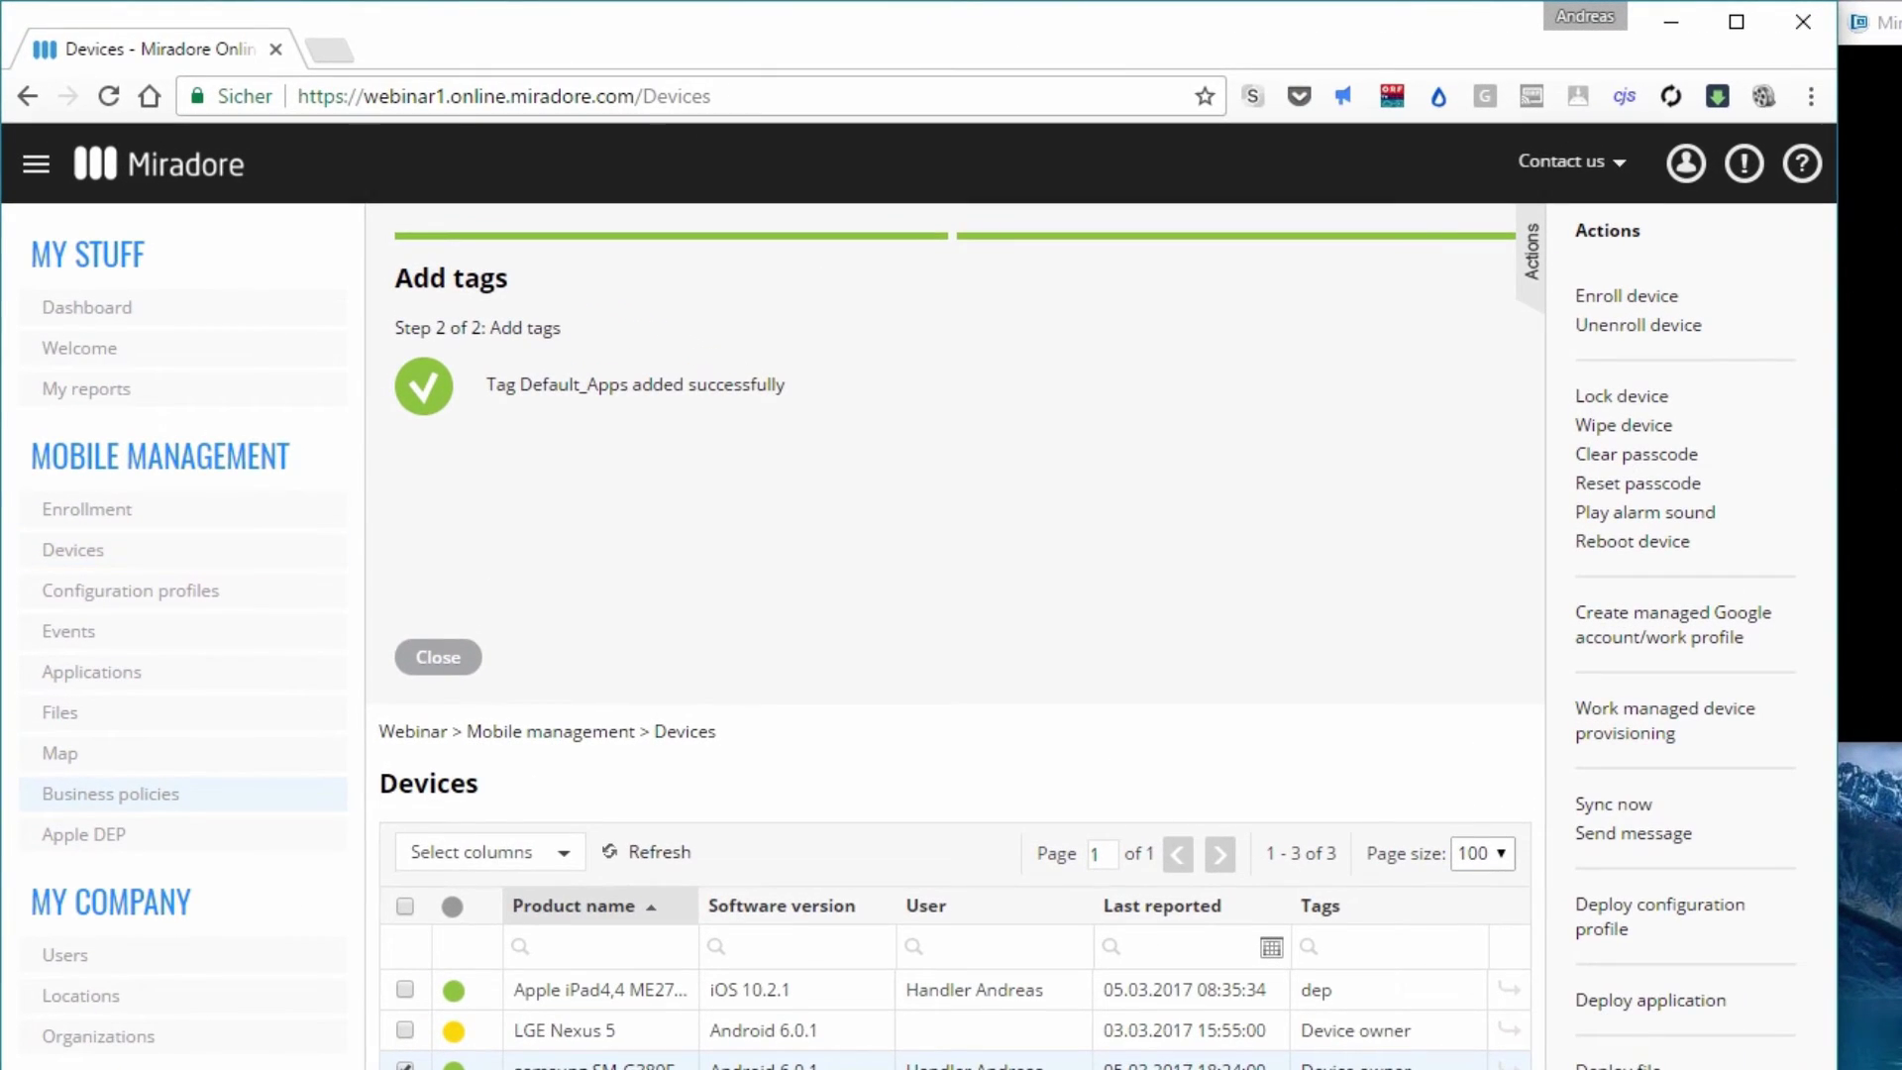
Go to Business policies under Mobile management in the left menu.
left_click(110, 794)
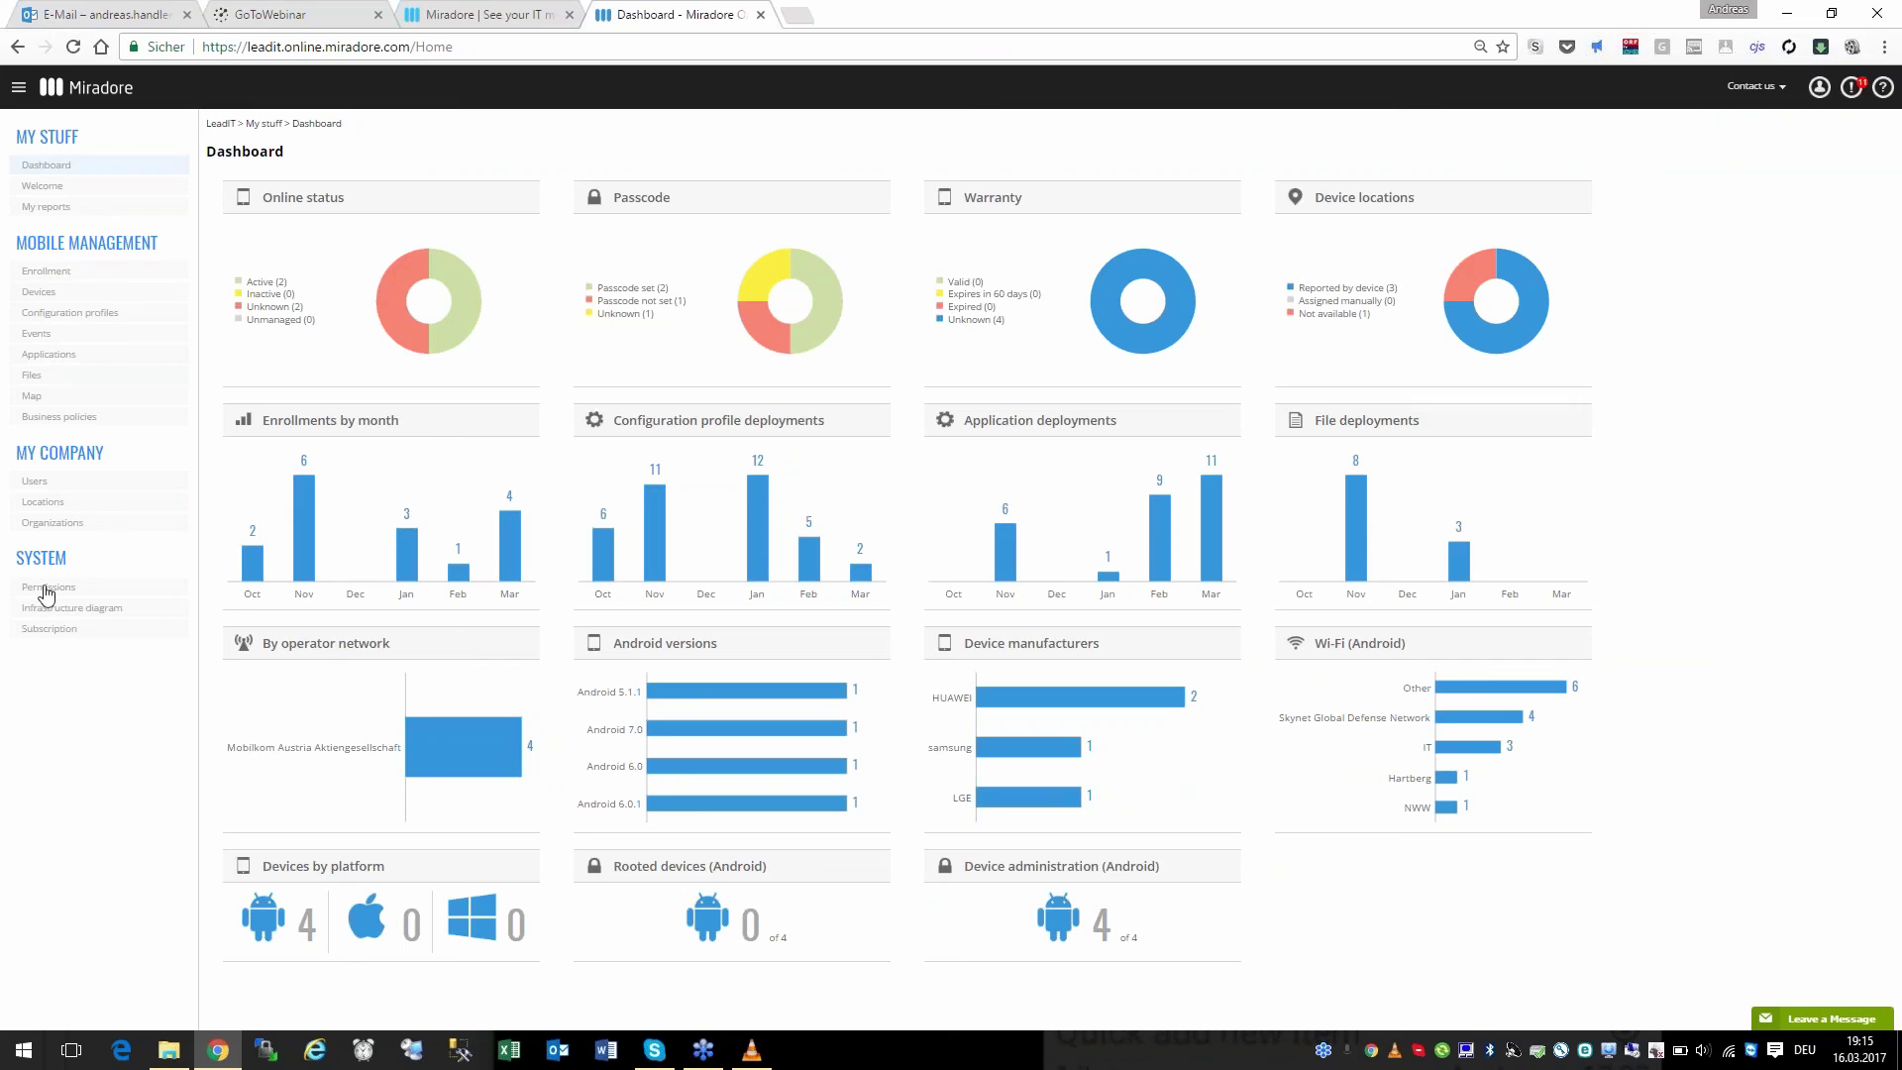
Show the company's four users via Users under My Company.
left_click(34, 482)
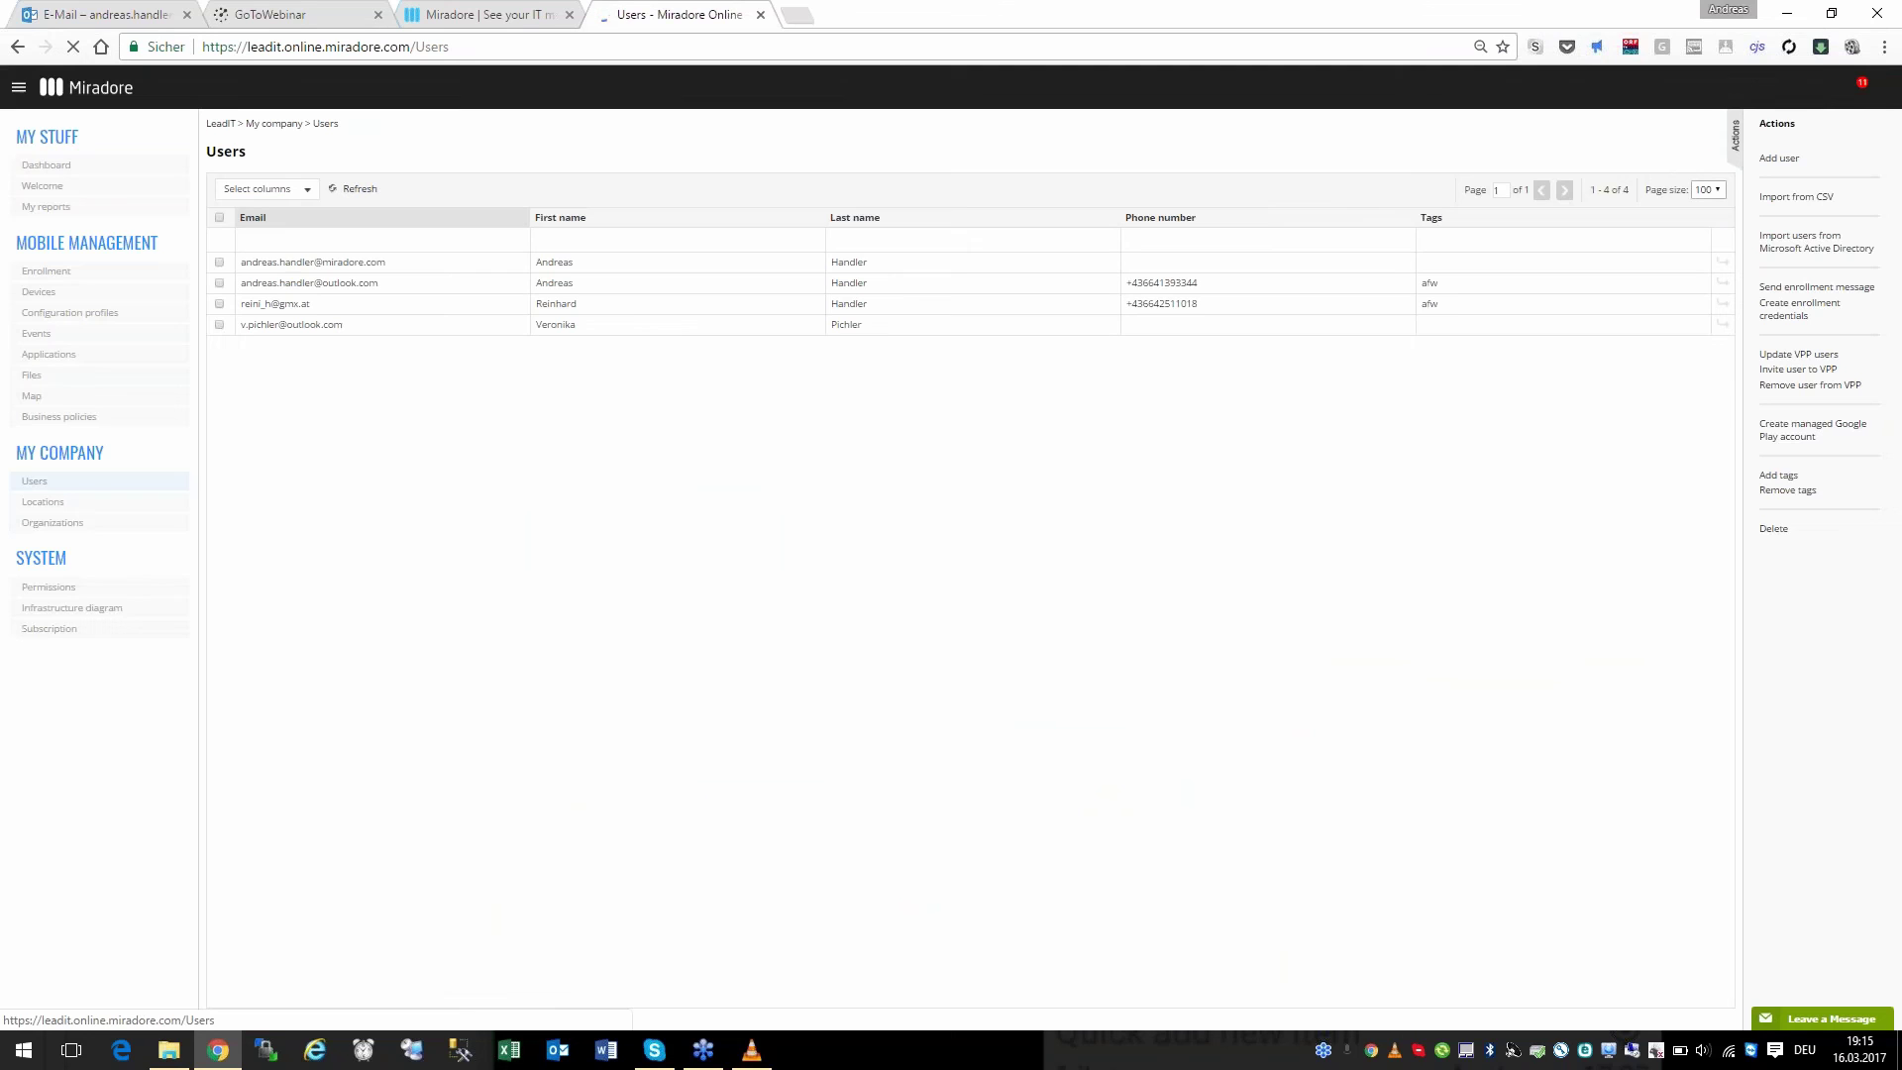
Select the first user in the Users list.
left_click(287, 269)
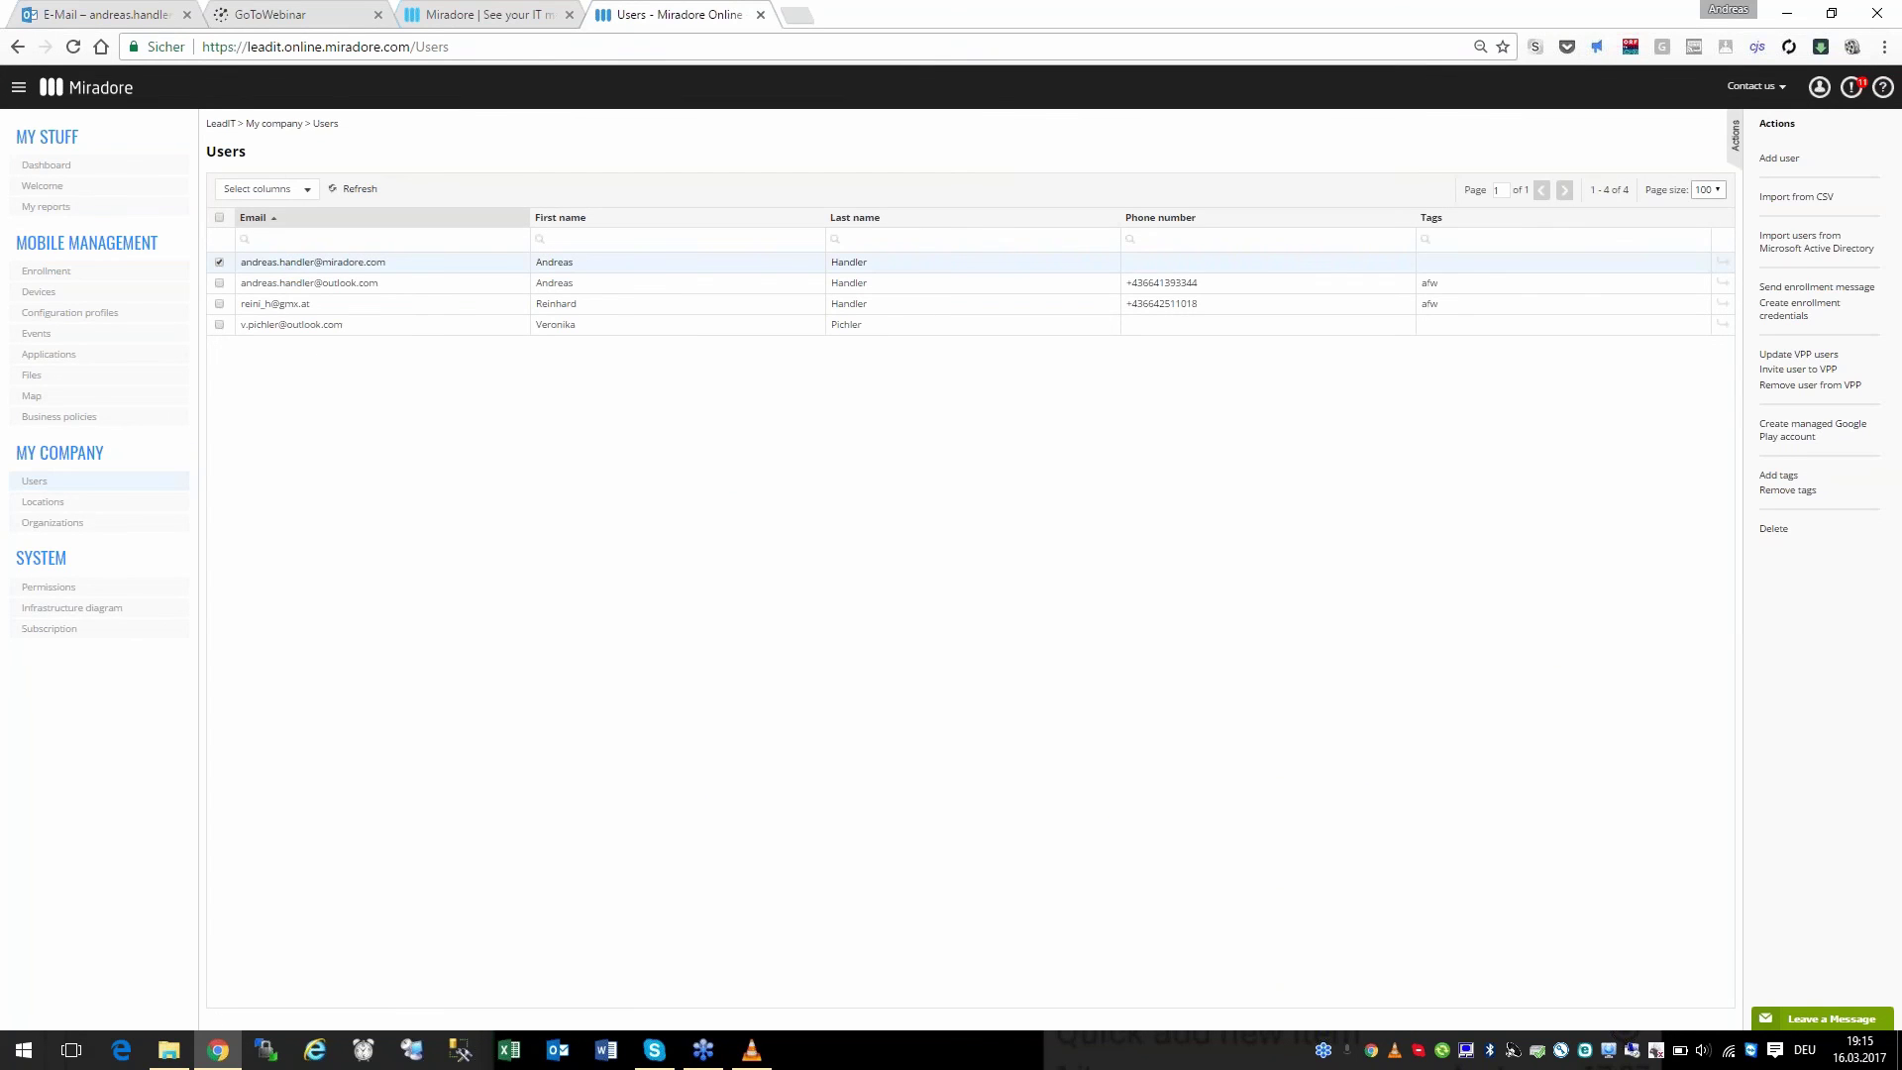